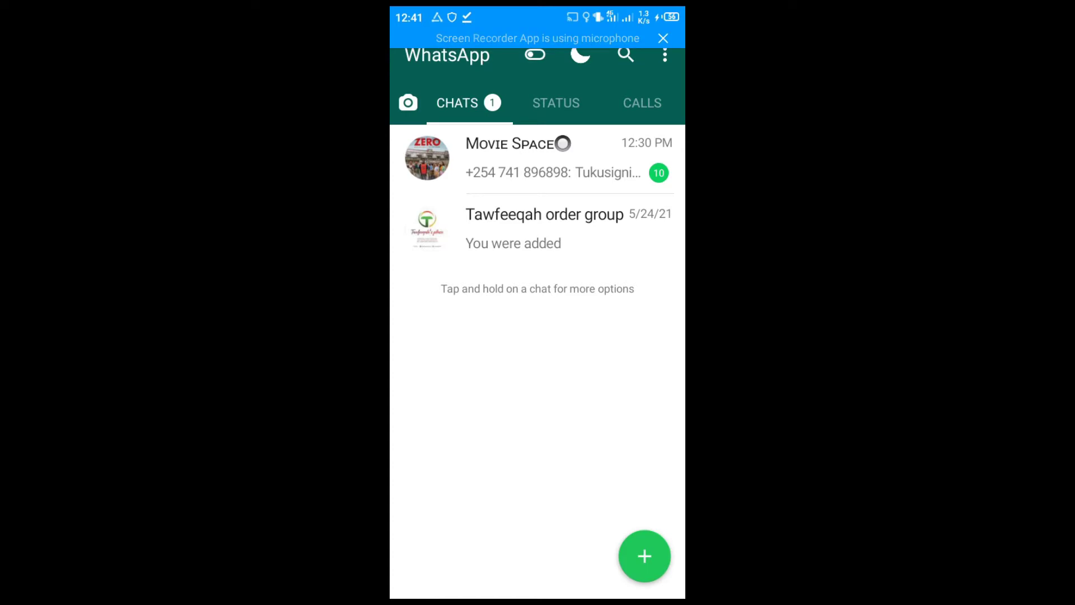
- Go from the three-dot menu into Settings and open the Home Screen page
click(665, 54)
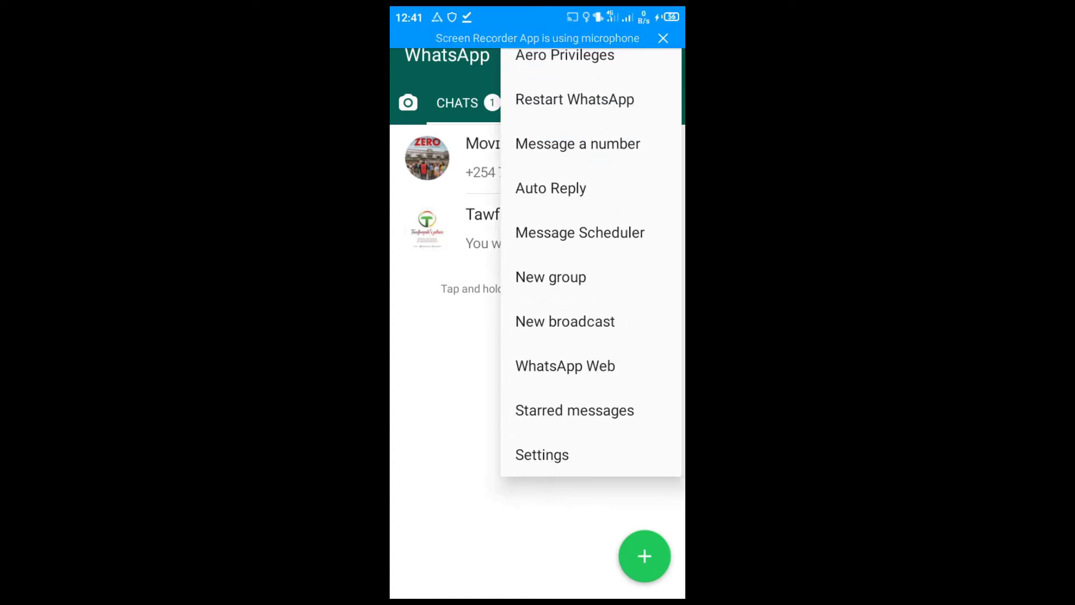
click(542, 454)
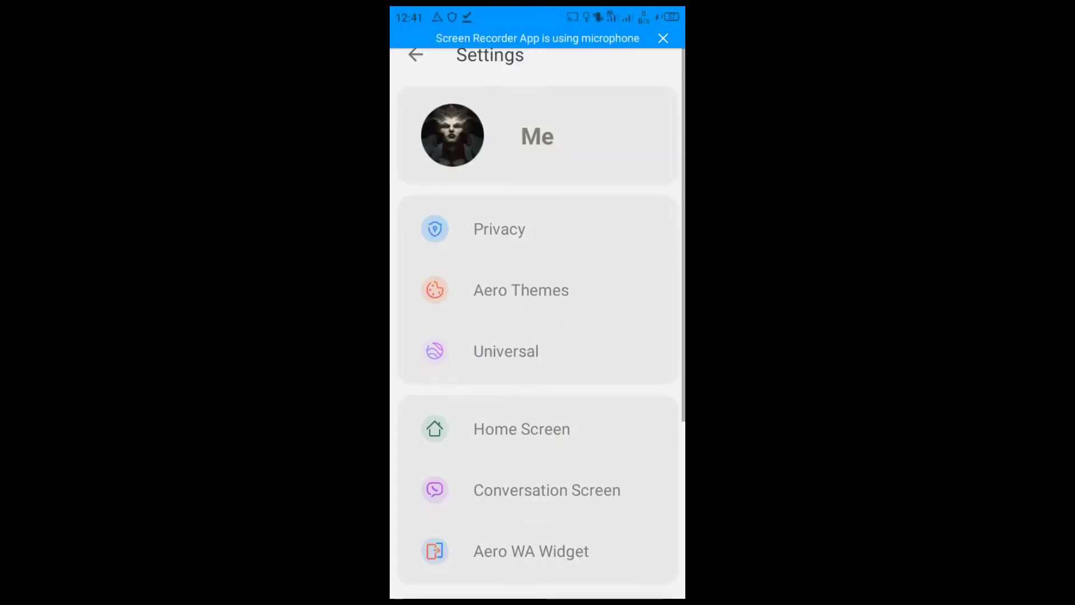
drag(537, 351, 538, 245)
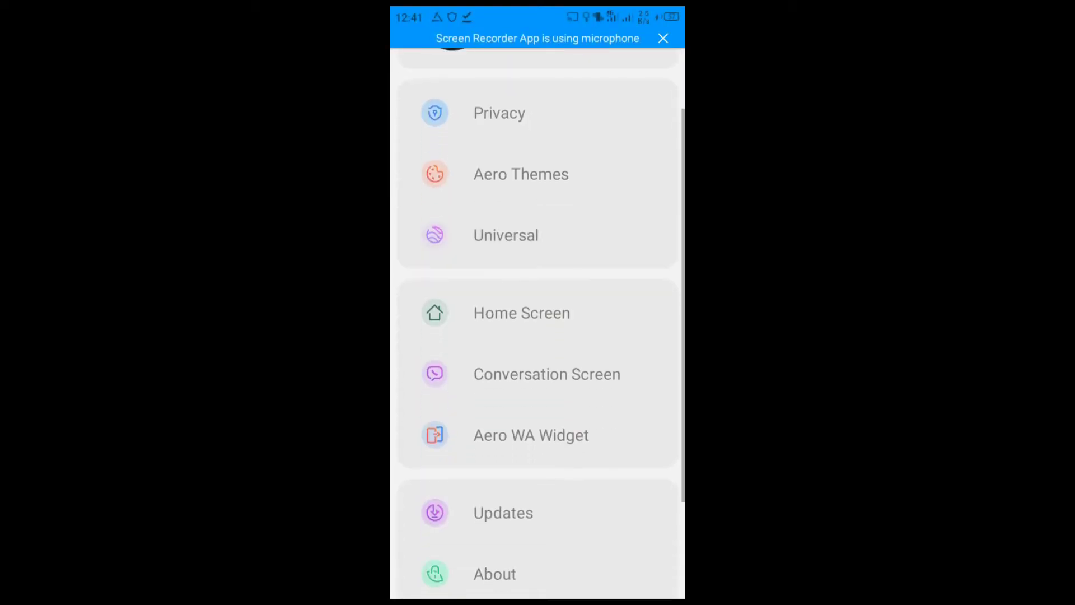
click(521, 313)
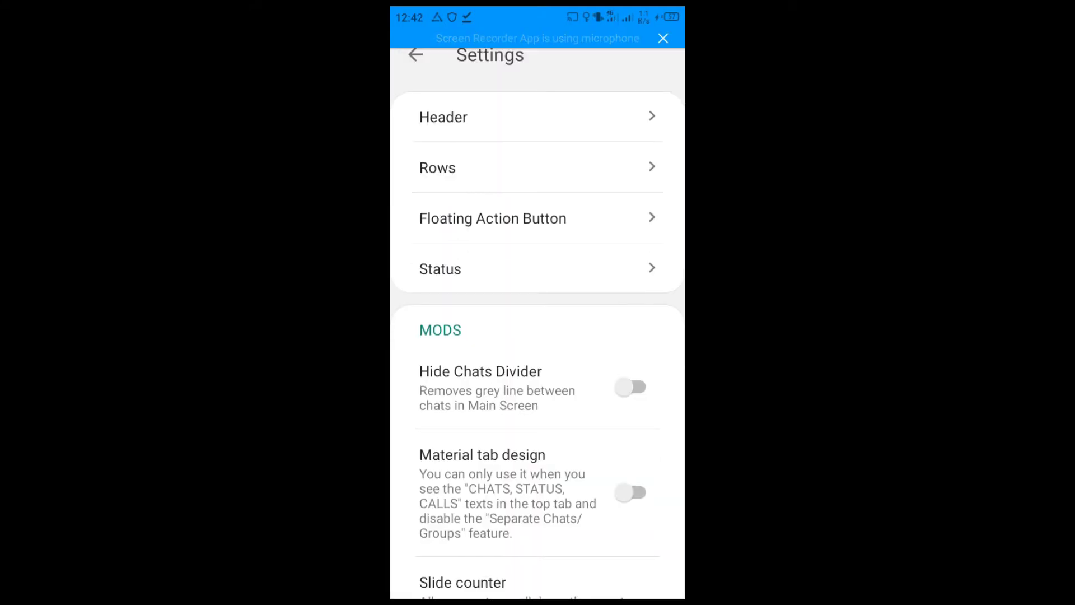
- Turn on Separate Chats/Groups under Header's Other customizations to add a Groups tab
click(577, 117)
scroll(538, 392, down, 7)
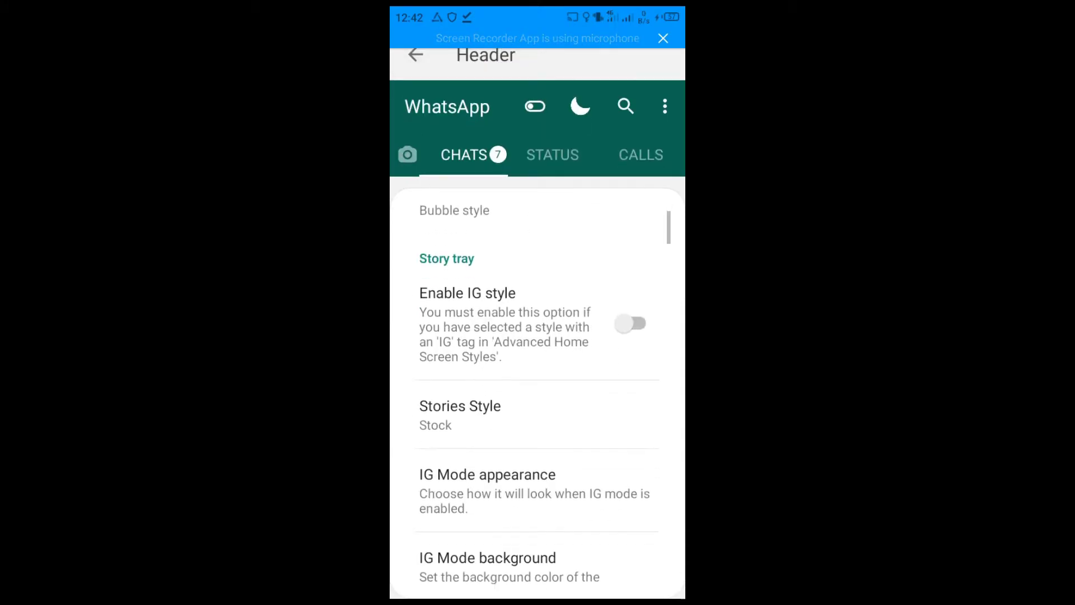
scroll(537, 392, down, 3)
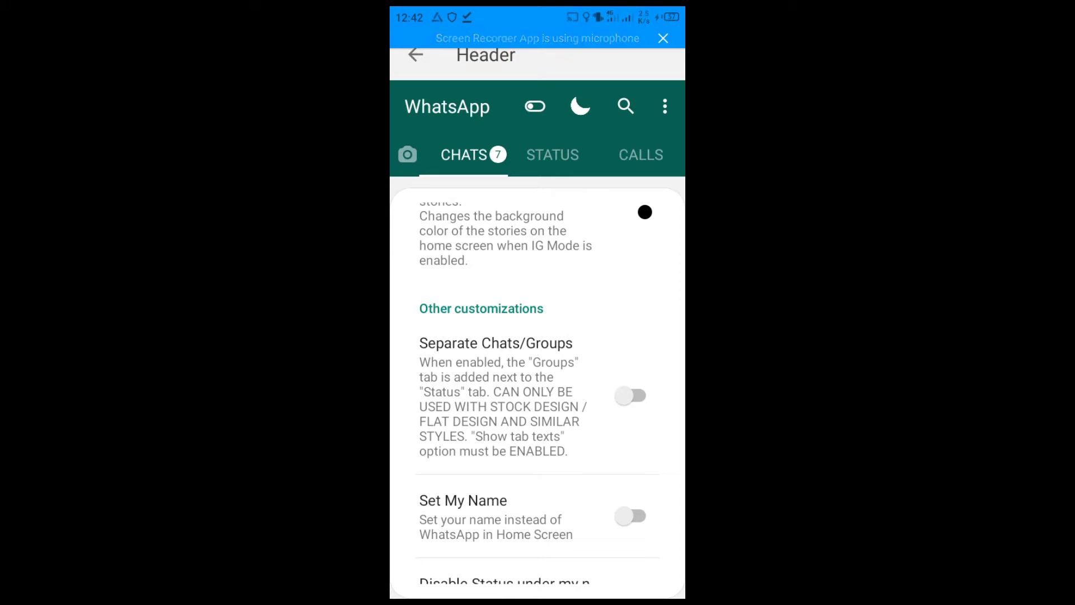
click(631, 396)
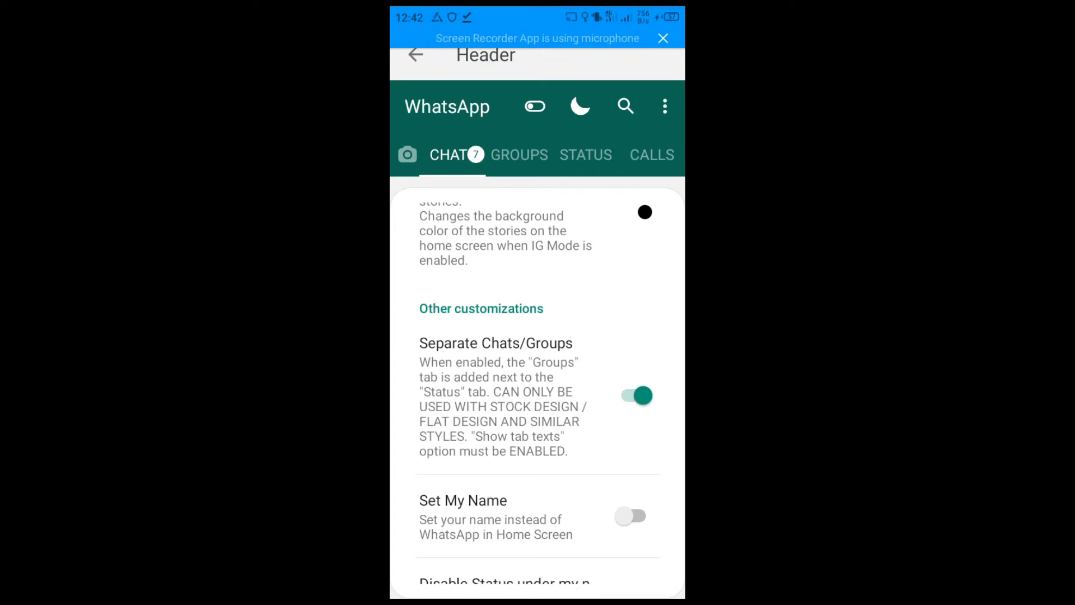
scroll(537, 364, up, 10)
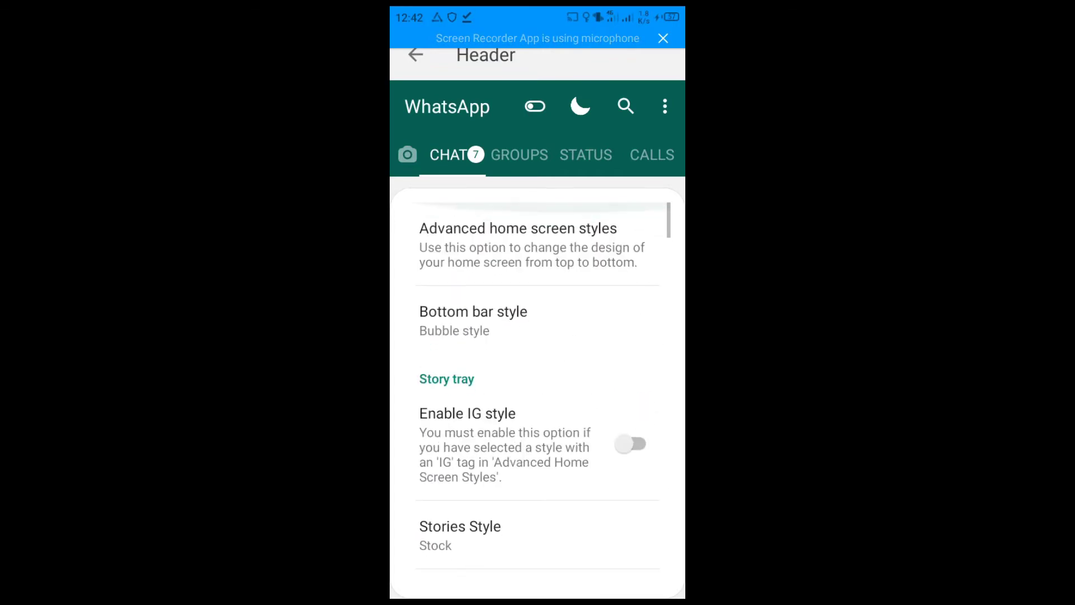
click(416, 55)
- Exit Settings to the home screen and view the new Groups tab
click(415, 54)
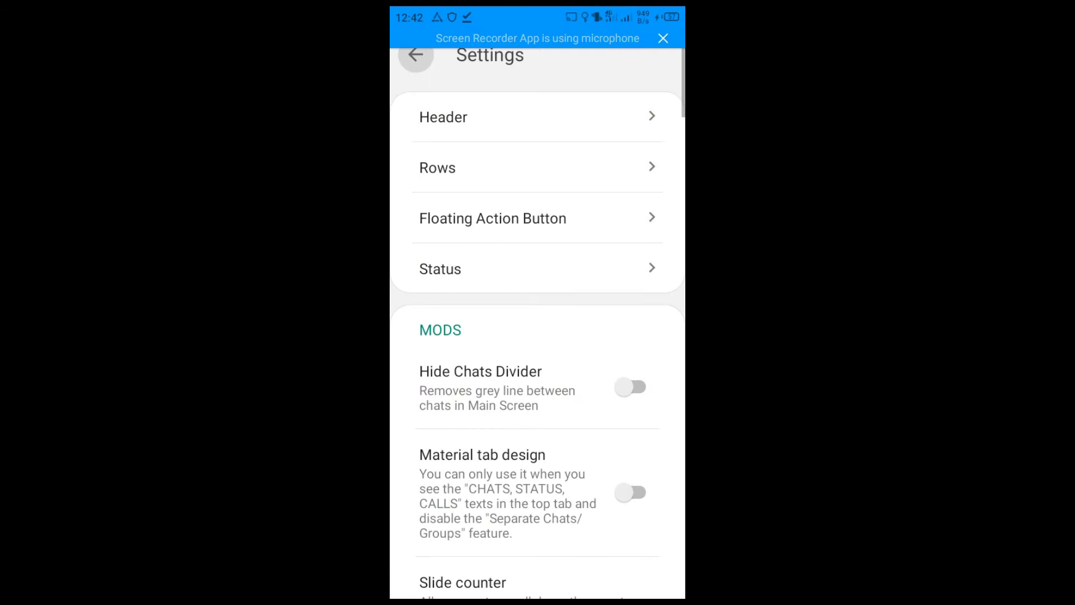
scroll(538, 336, up, 3)
click(413, 52)
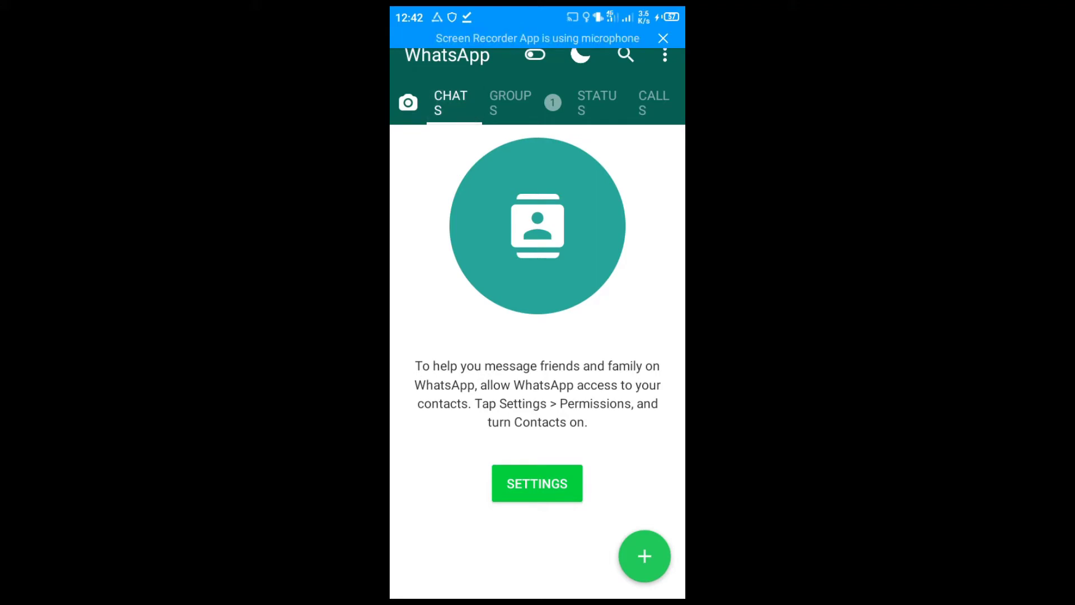
click(510, 102)
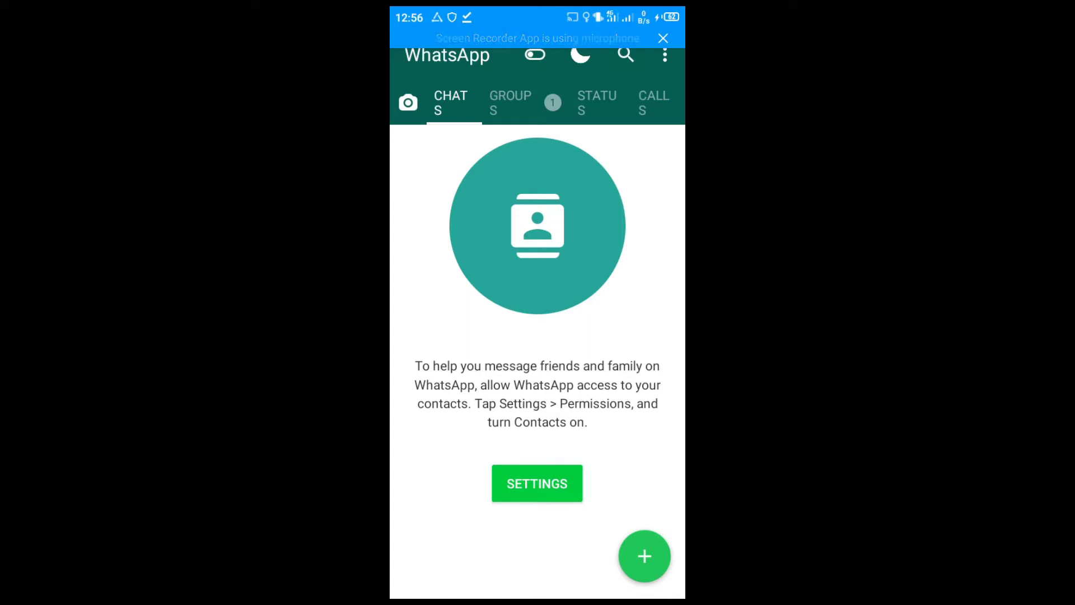
- Browse the online catalogue under Settings > Aero Themes > Download Aero Themes
click(664, 54)
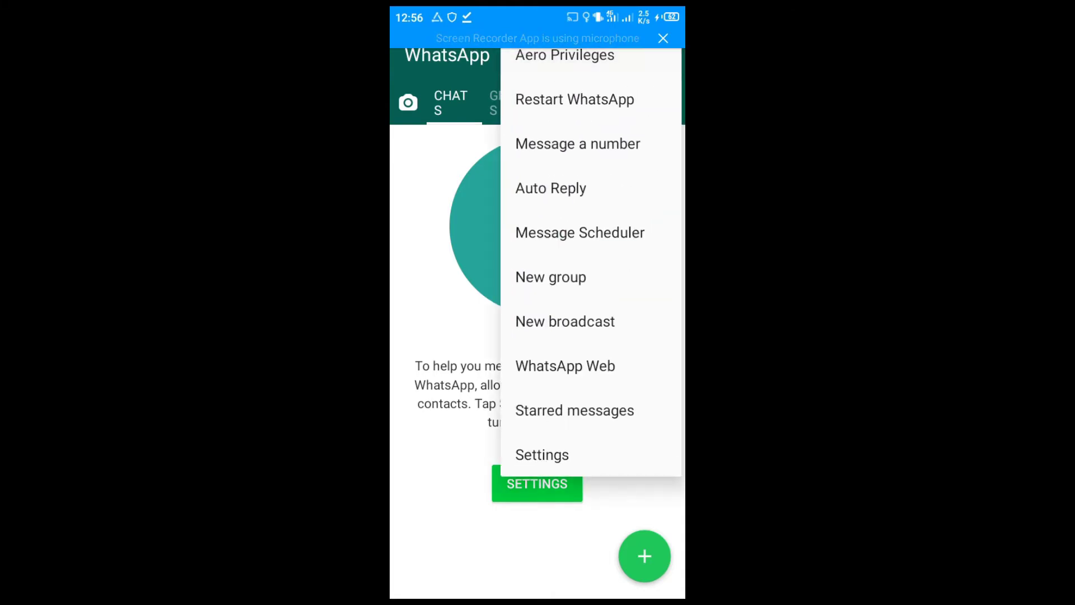
click(541, 454)
click(520, 290)
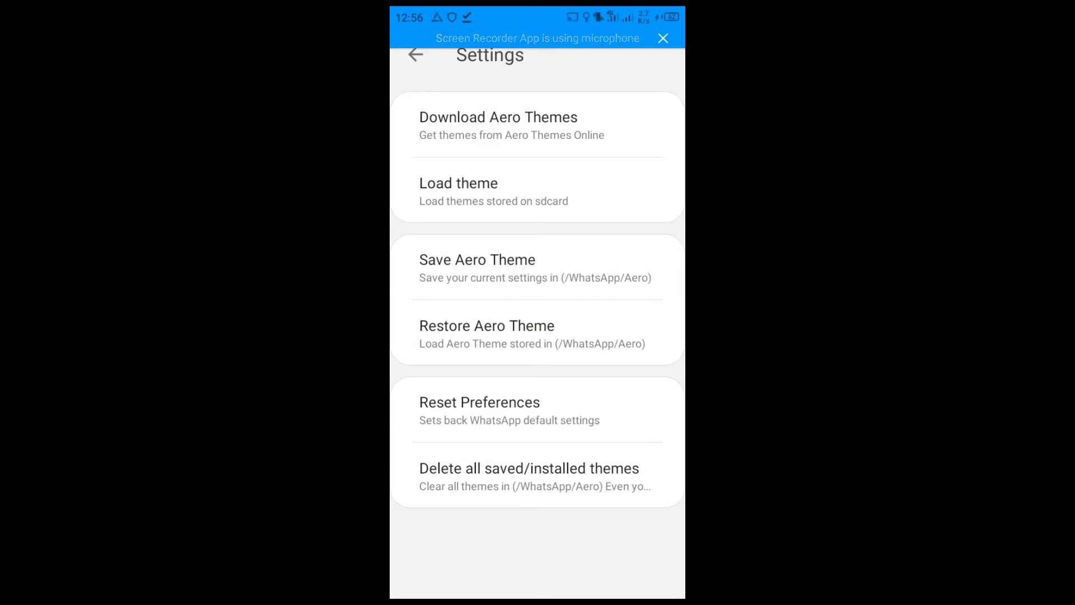
click(498, 124)
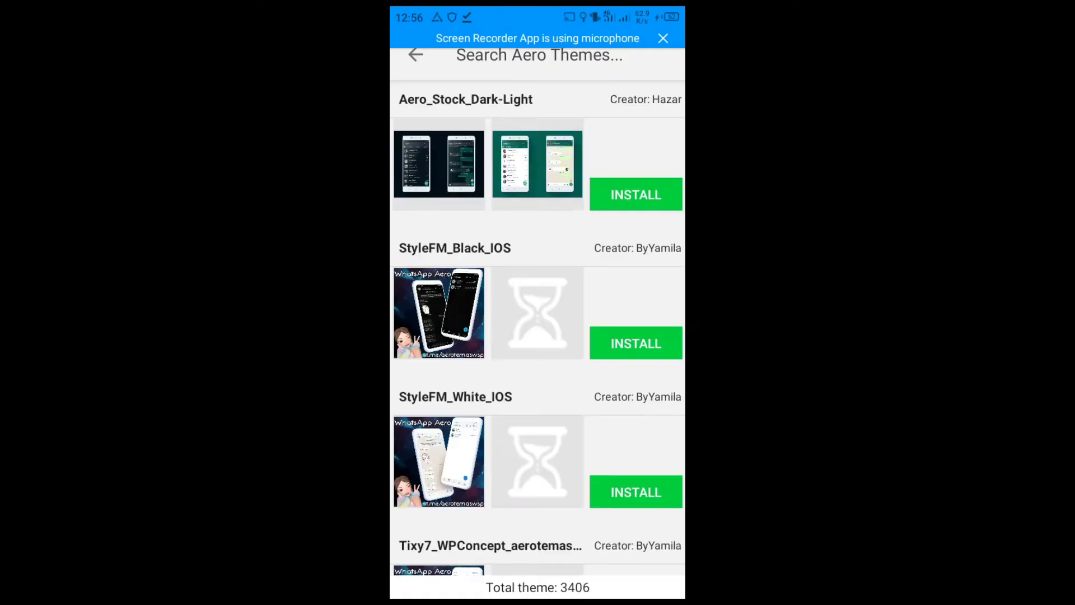
scroll(537, 327, down, 5)
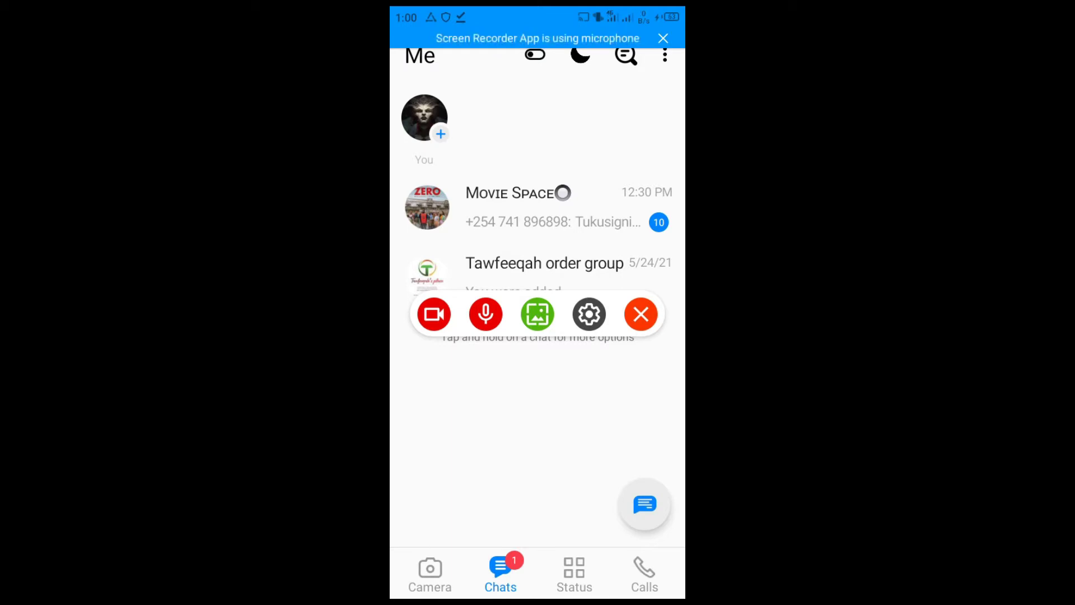
- Open the Home Screen settings from the app's Settings menu
click(664, 55)
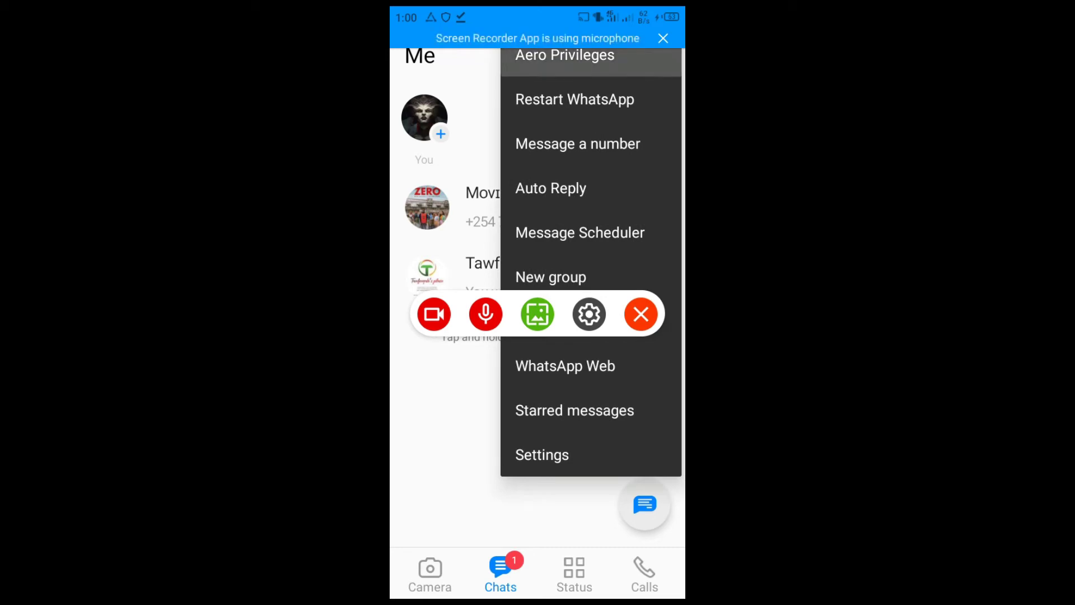
click(542, 454)
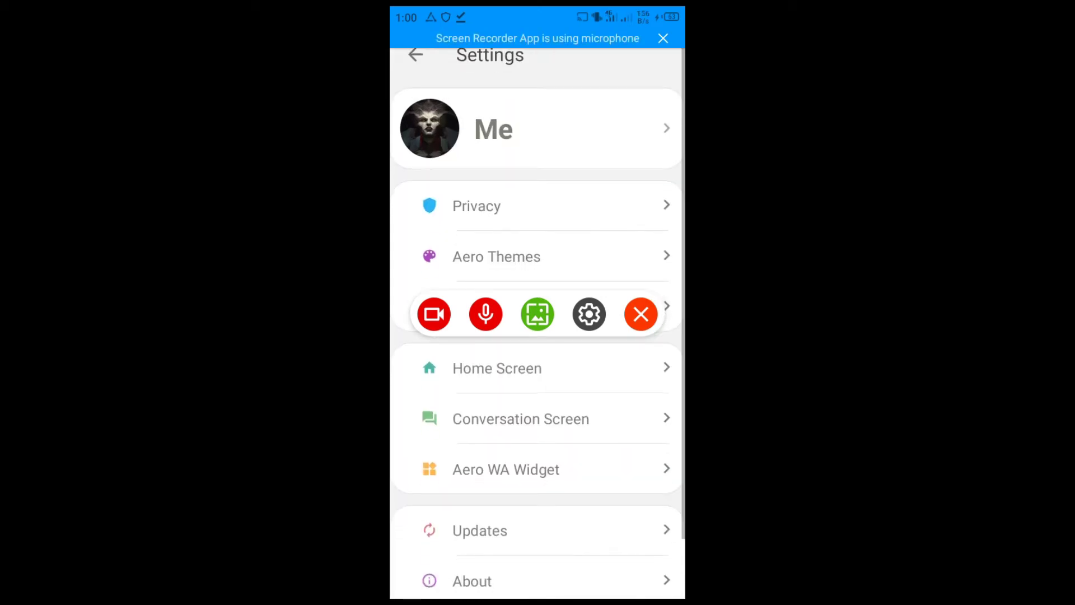
scroll(537, 336, down, 2)
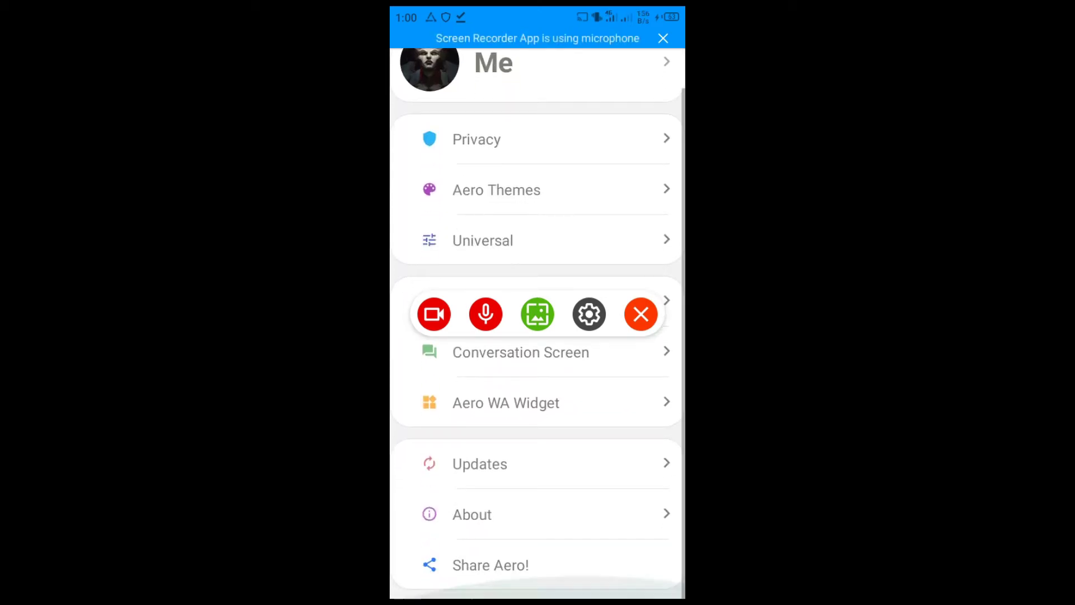
scroll(538, 336, up, 2)
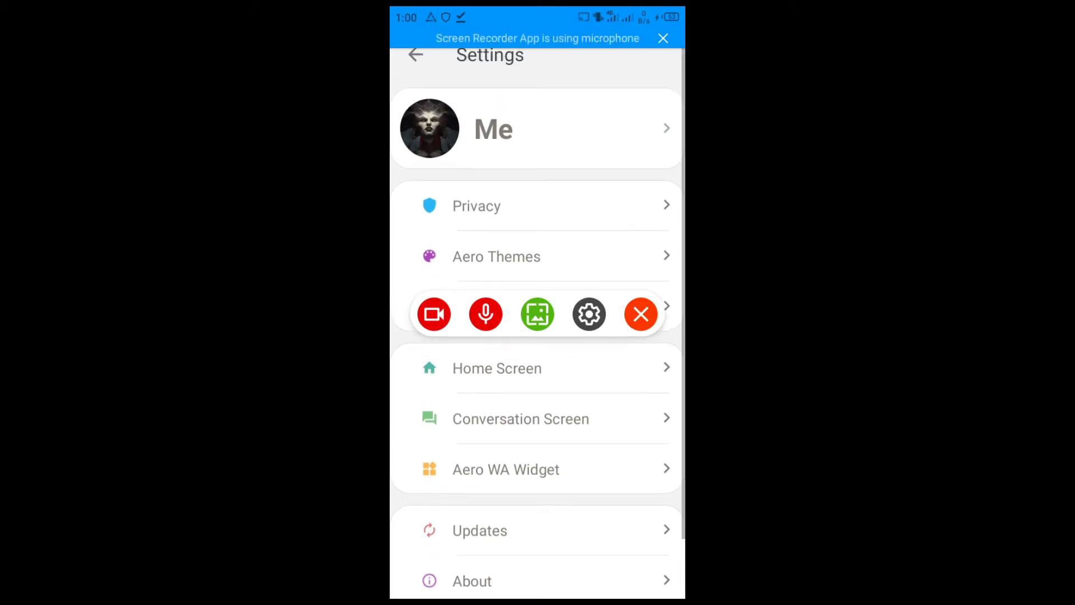
click(497, 367)
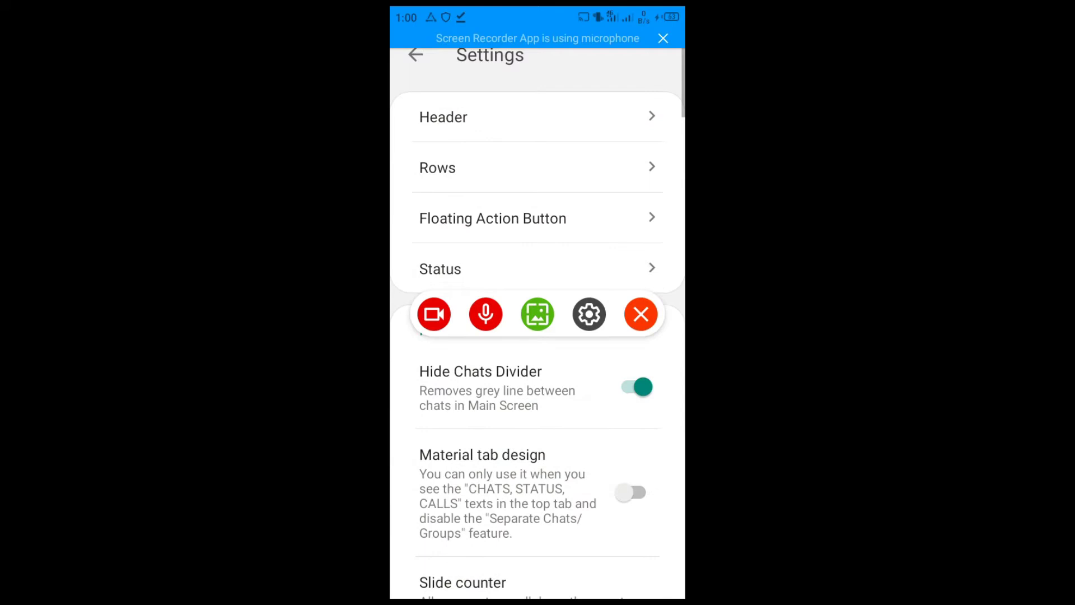
- Enable Separate Chats/Groups in the Header settings for the new theme
click(444, 117)
scroll(537, 392, down, 10)
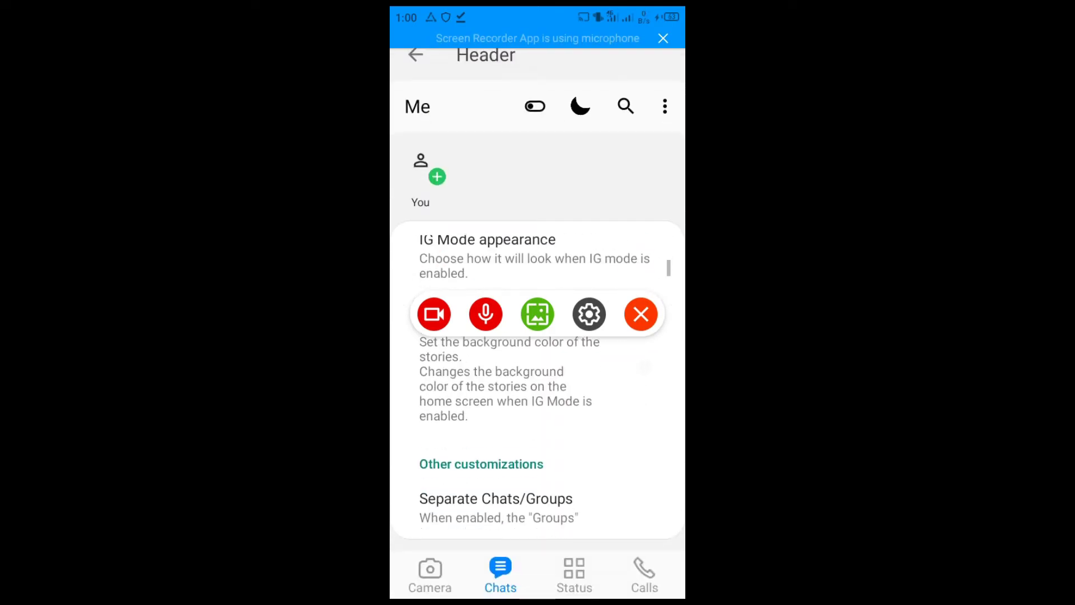
scroll(538, 392, down, 2)
click(637, 400)
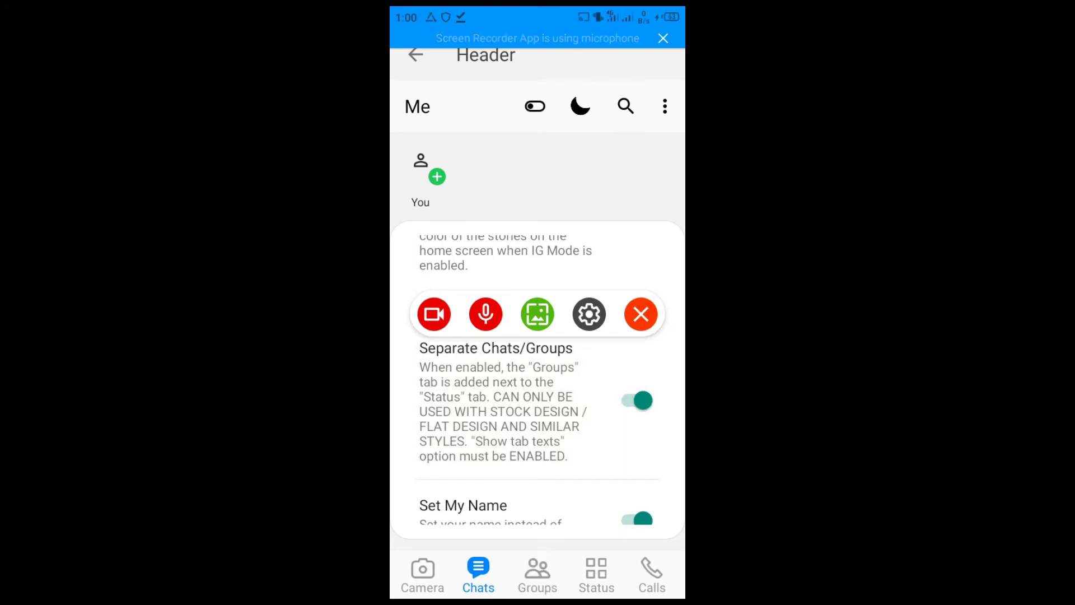
- Return to the home screen and check the bottom Groups, Status and Chats tabs
click(414, 54)
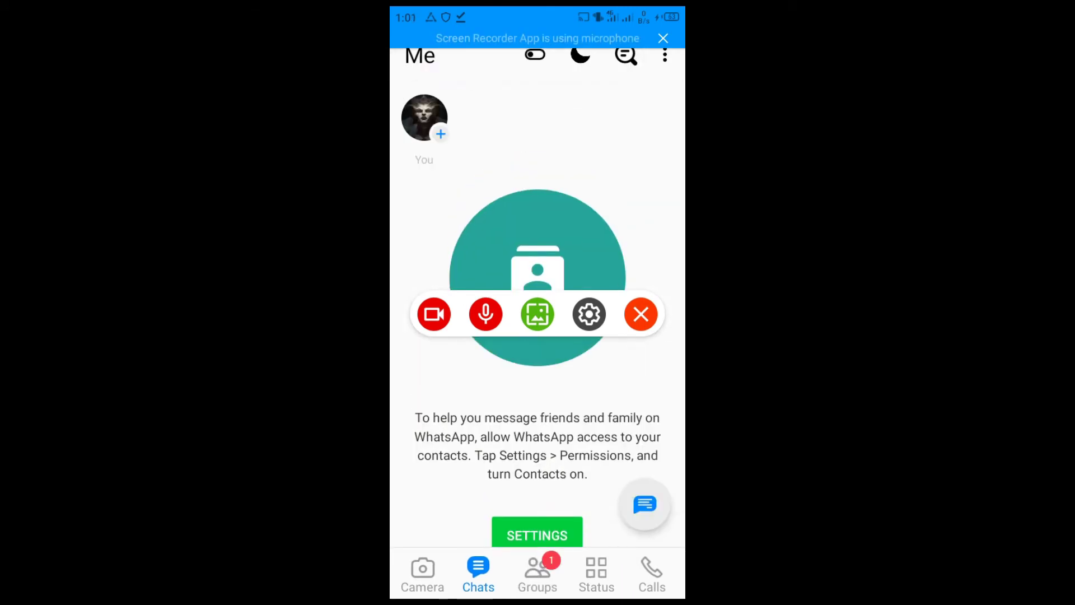
scroll(538, 392, down, 1)
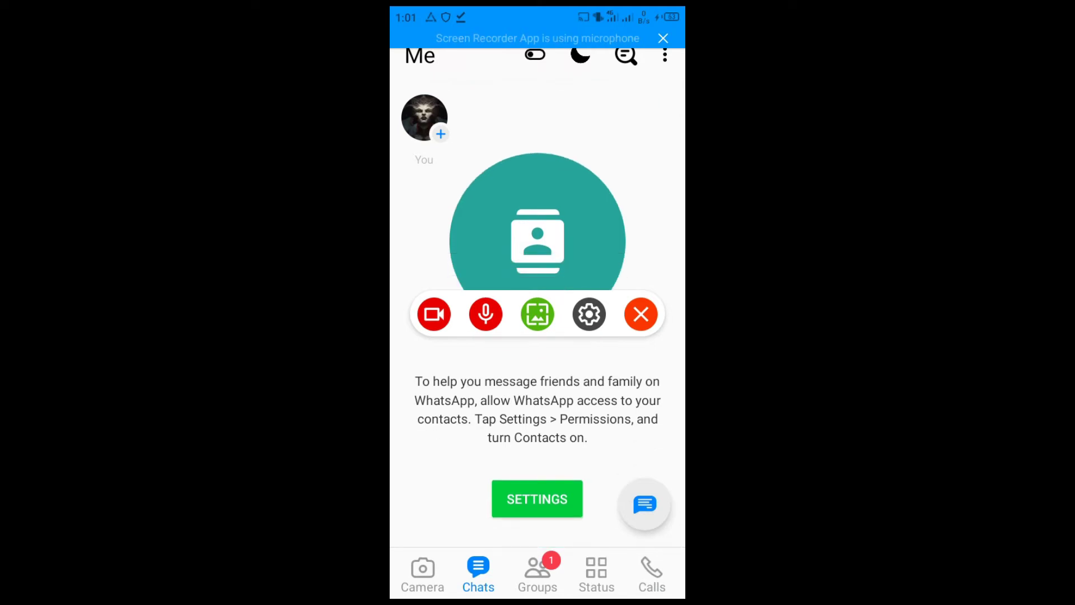
click(537, 571)
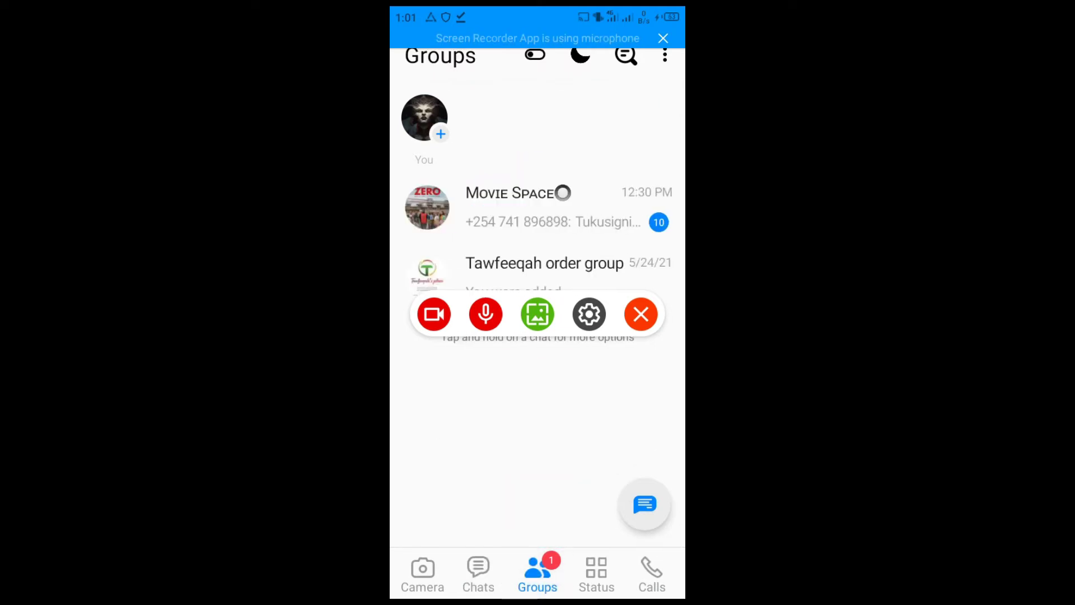
click(596, 571)
click(478, 571)
click(422, 571)
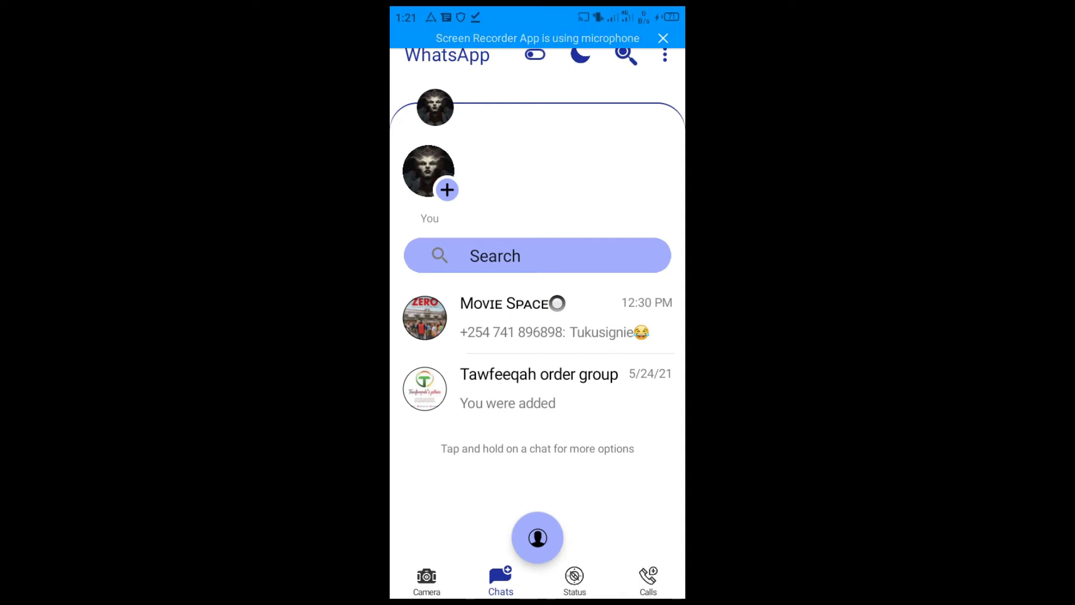
- Open Settings again and go to the Home Screen customization page
click(664, 54)
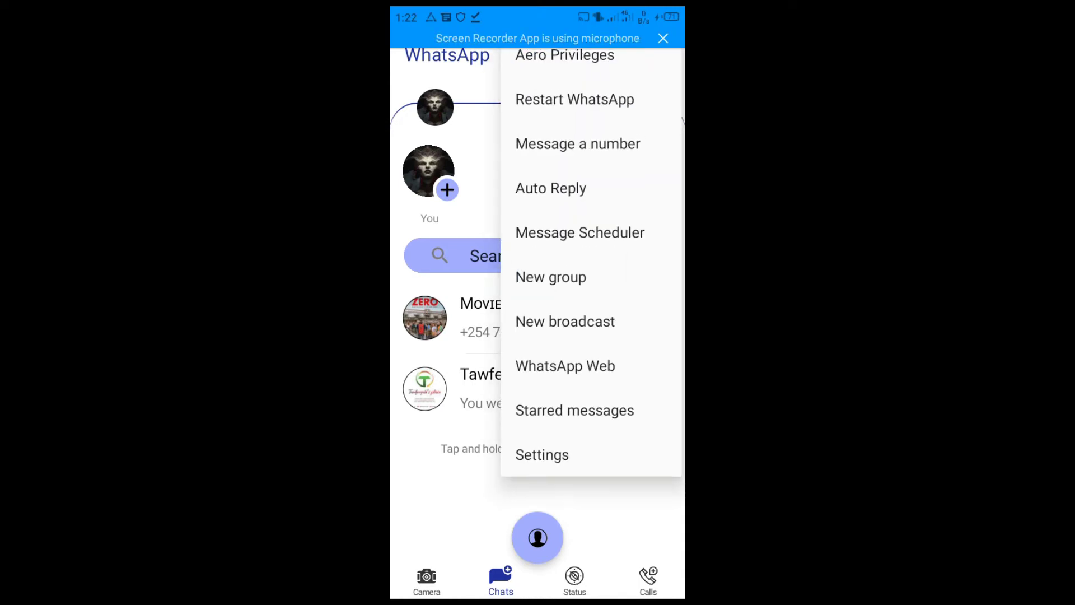
click(541, 455)
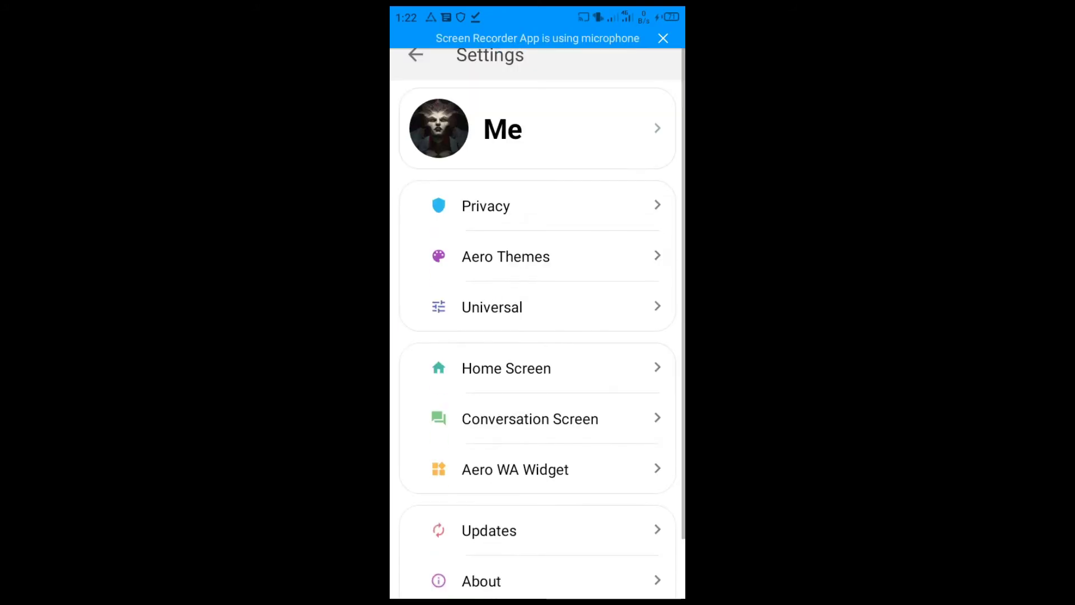
scroll(537, 322, down, 2)
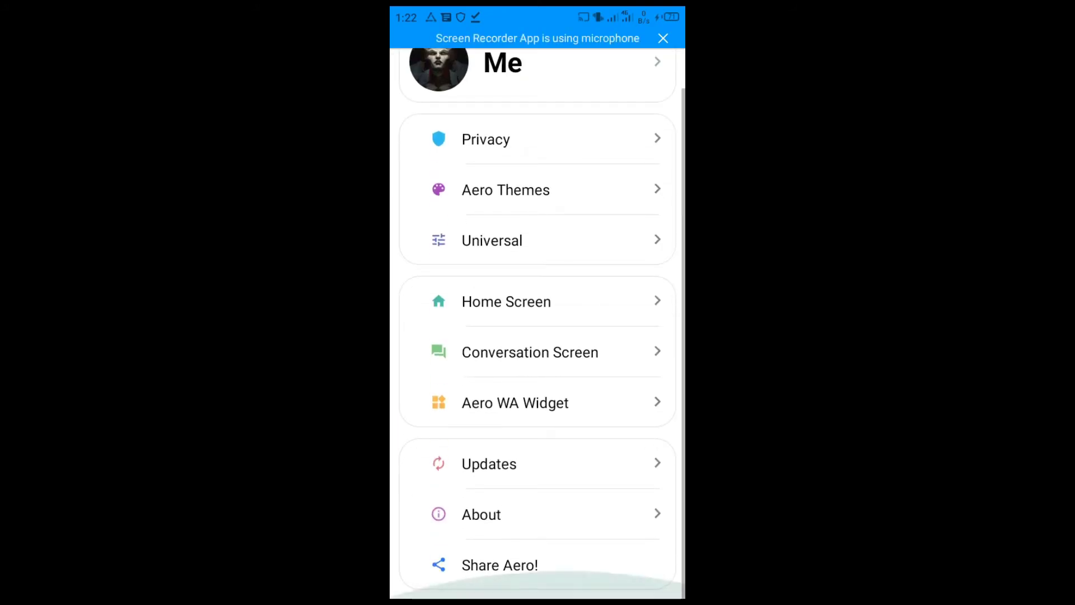
scroll(537, 322, up, 2)
click(506, 368)
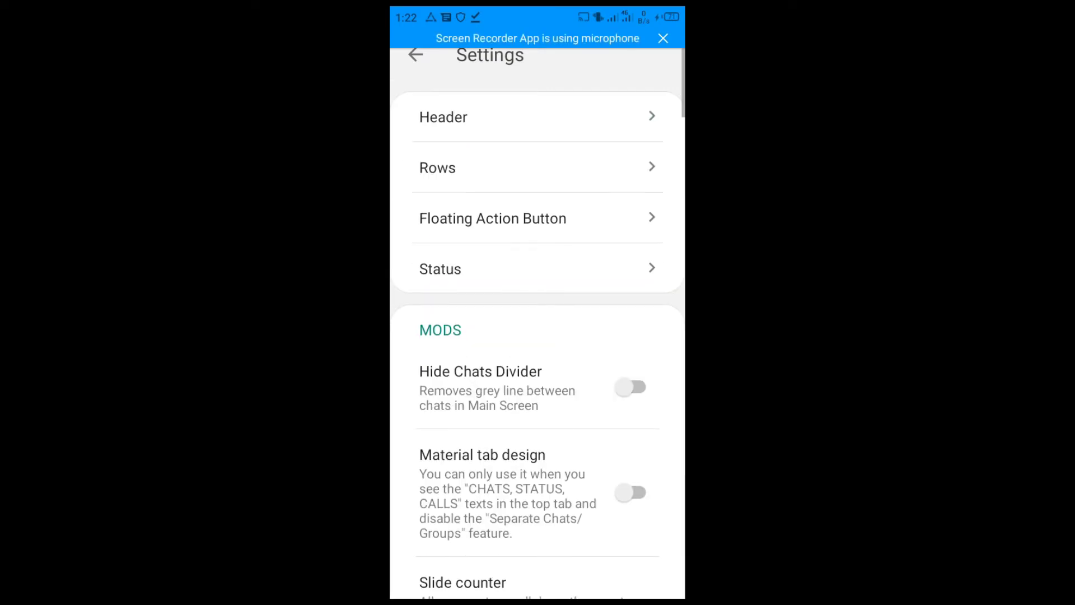
- Switch on Separate Chats/Groups in Header settings, then back out to the main settings
click(448, 116)
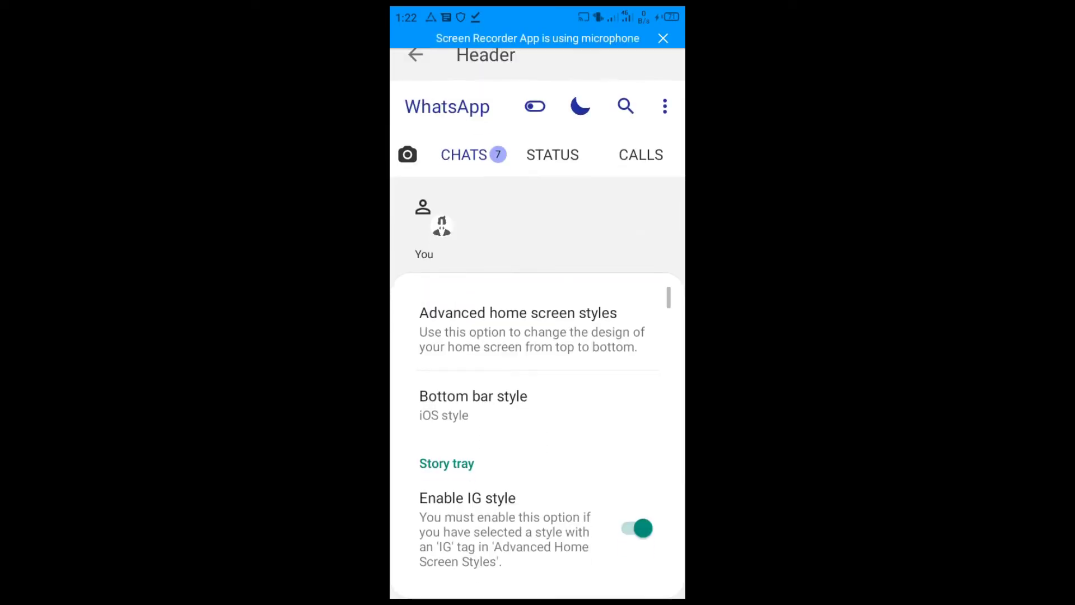
scroll(537, 436, down, 10)
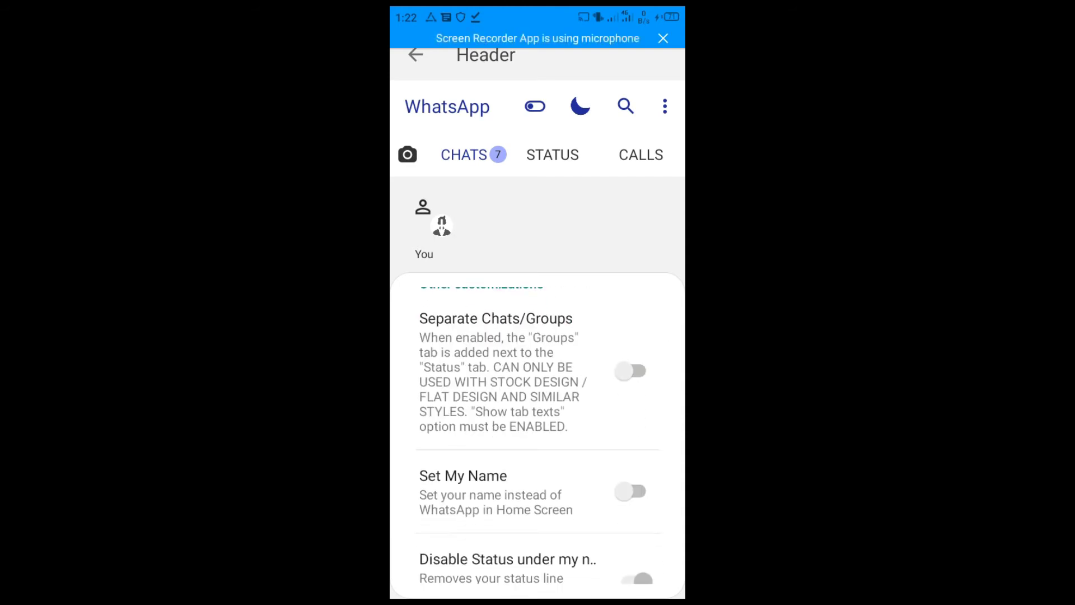
click(631, 370)
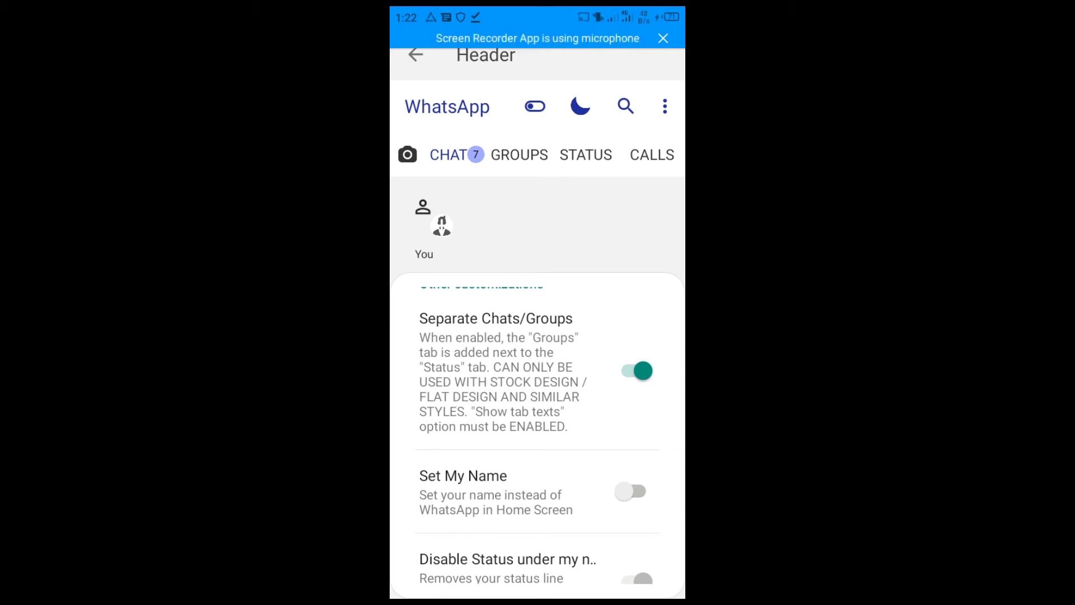
click(415, 55)
click(415, 54)
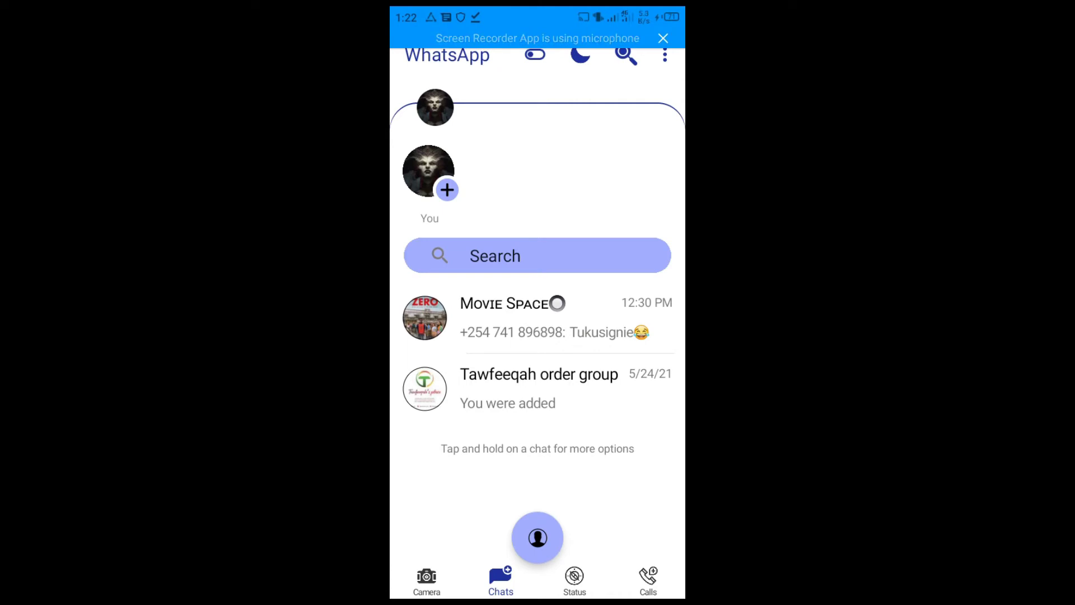
click(665, 54)
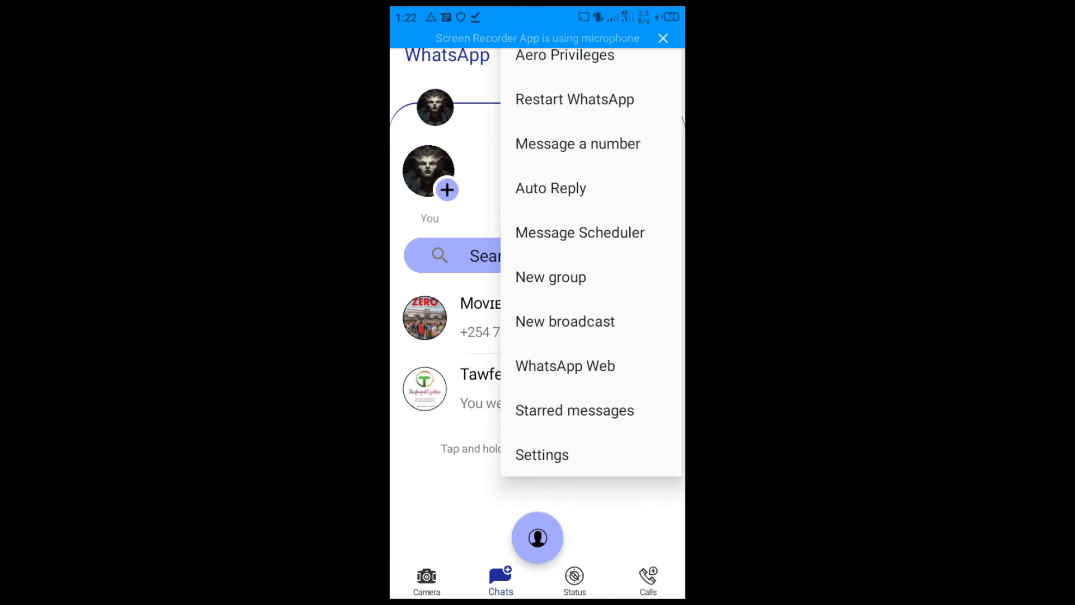
click(542, 454)
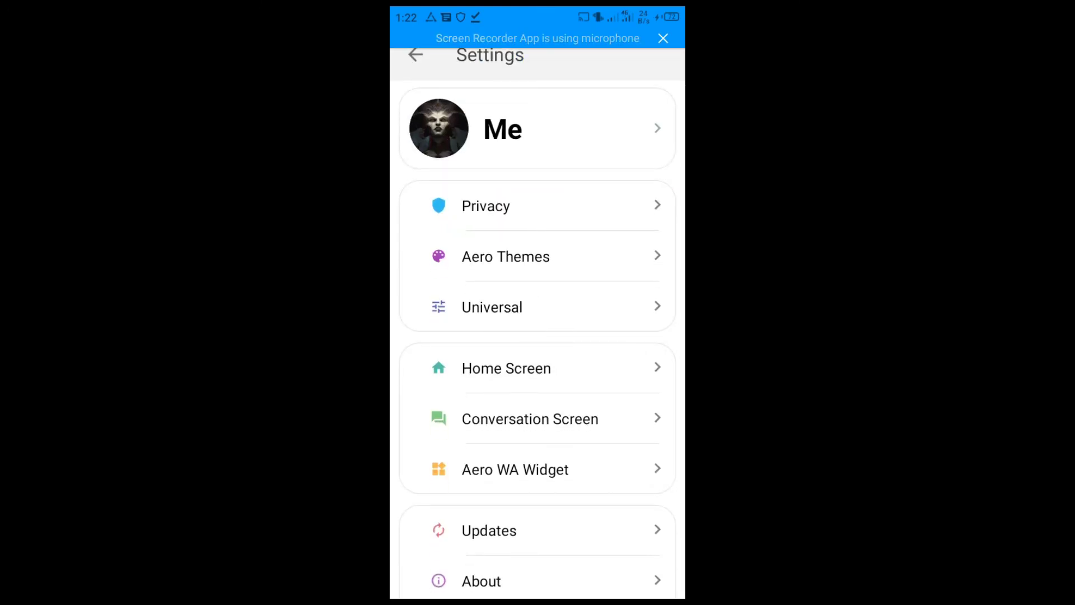
- Open Home Screen > Header to see the preview with Chats, Groups, Status, Calls tabs
click(506, 368)
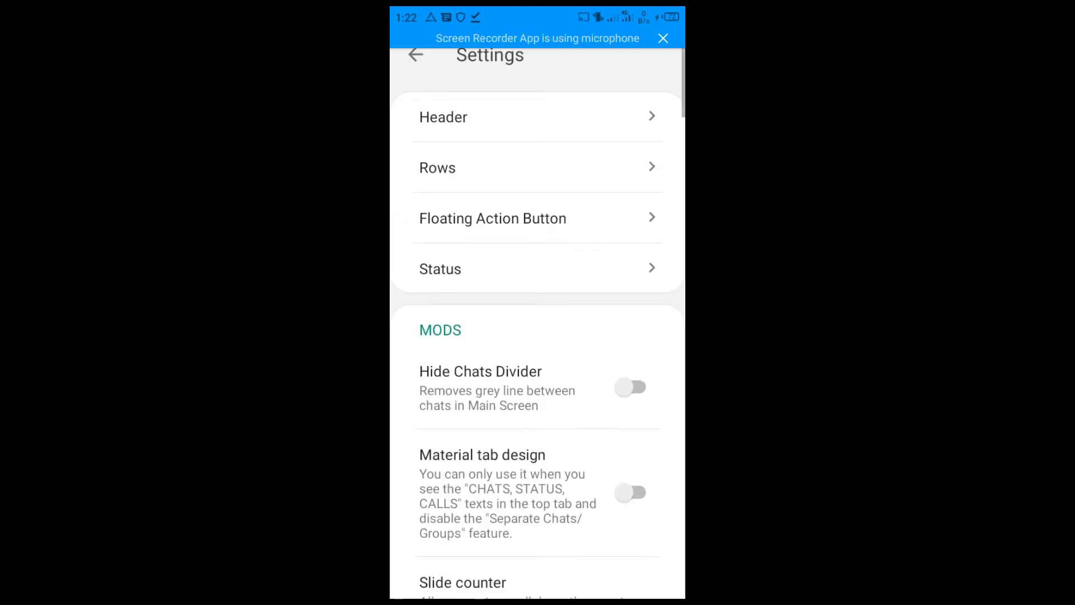
click(536, 116)
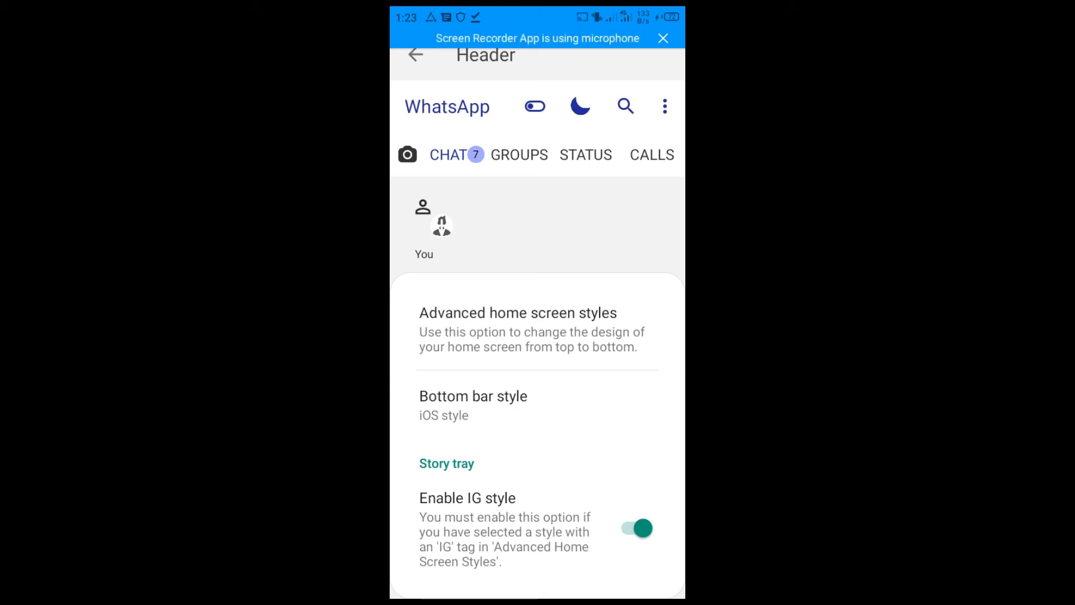
- Browse Advanced home screen styles, ending with an iOS-style bottom bar and IG style enabled
click(518, 331)
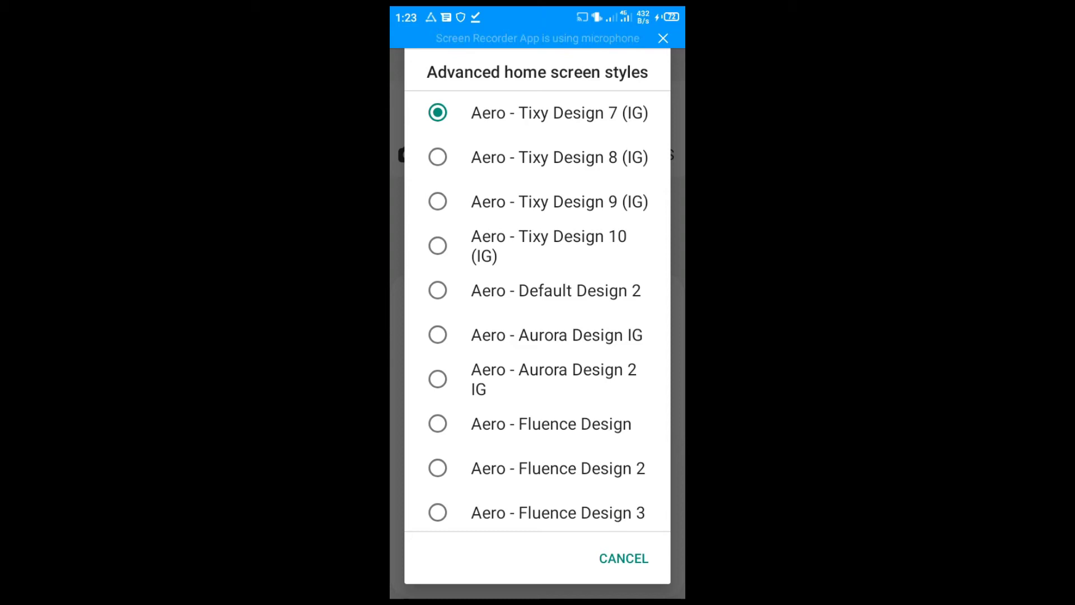
scroll(537, 311, down, 15)
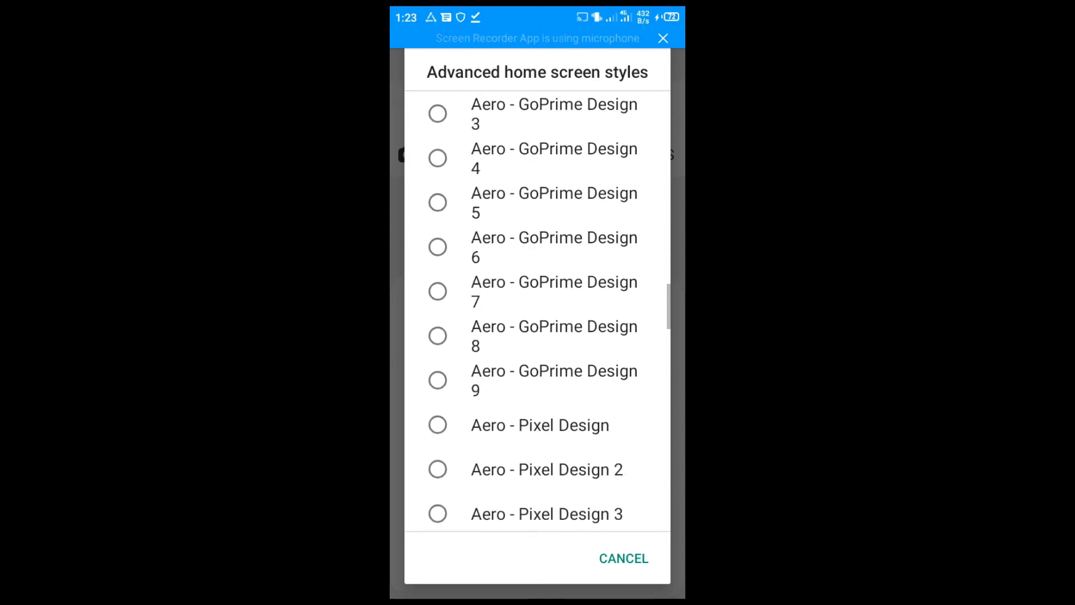
scroll(537, 311, down, 15)
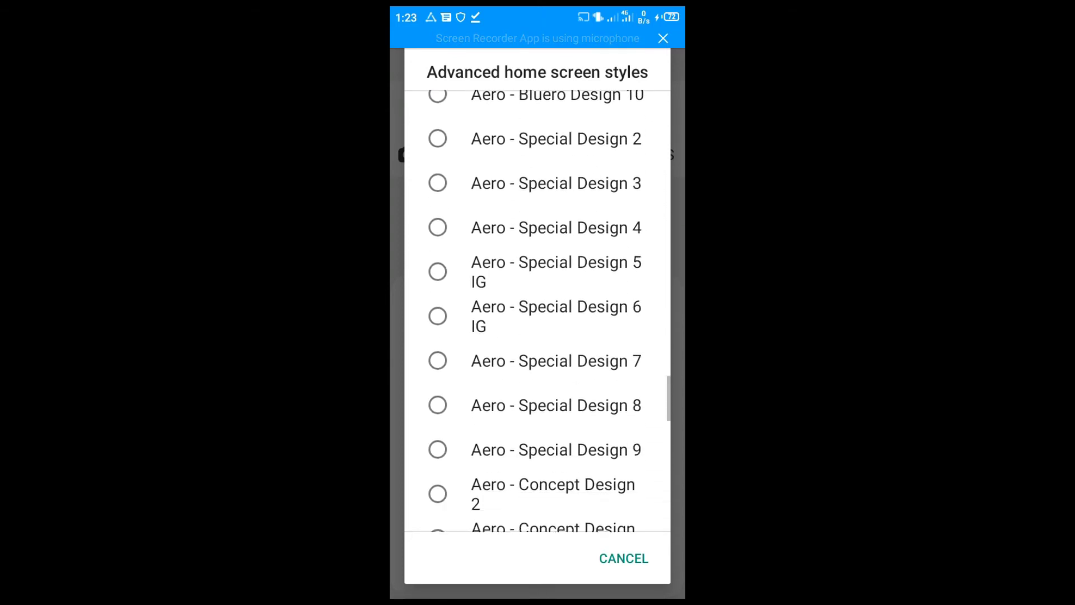
scroll(537, 311, down, 15)
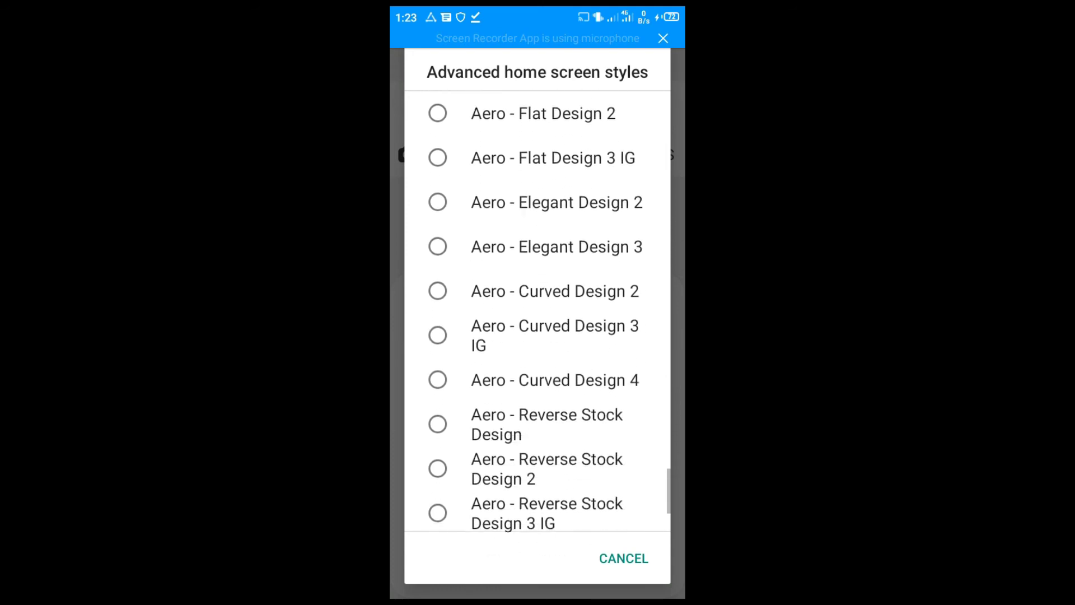
scroll(537, 311, up, 1)
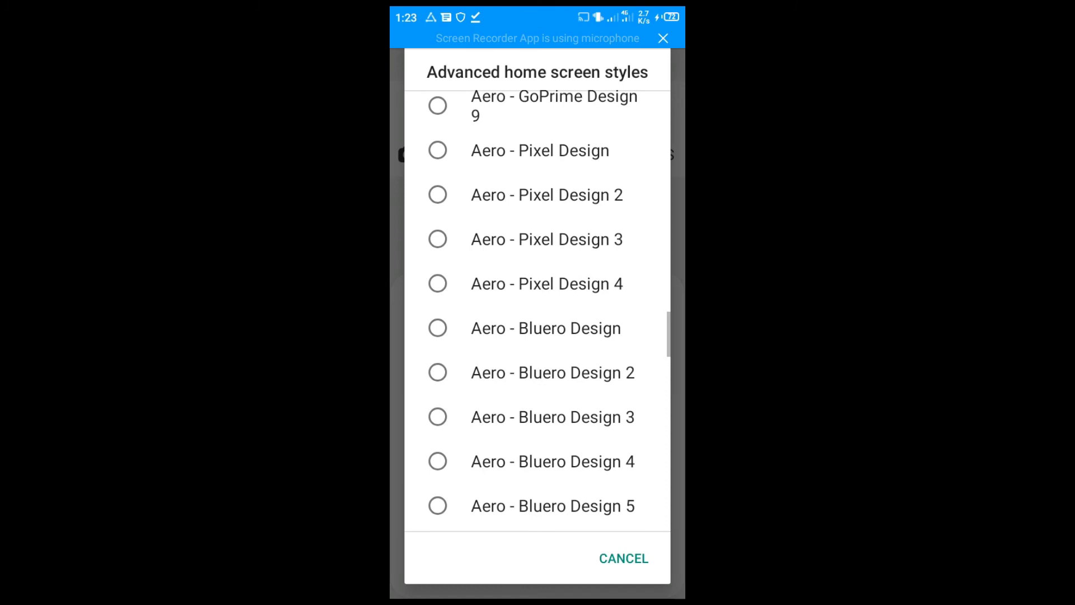
scroll(538, 310, up, 5)
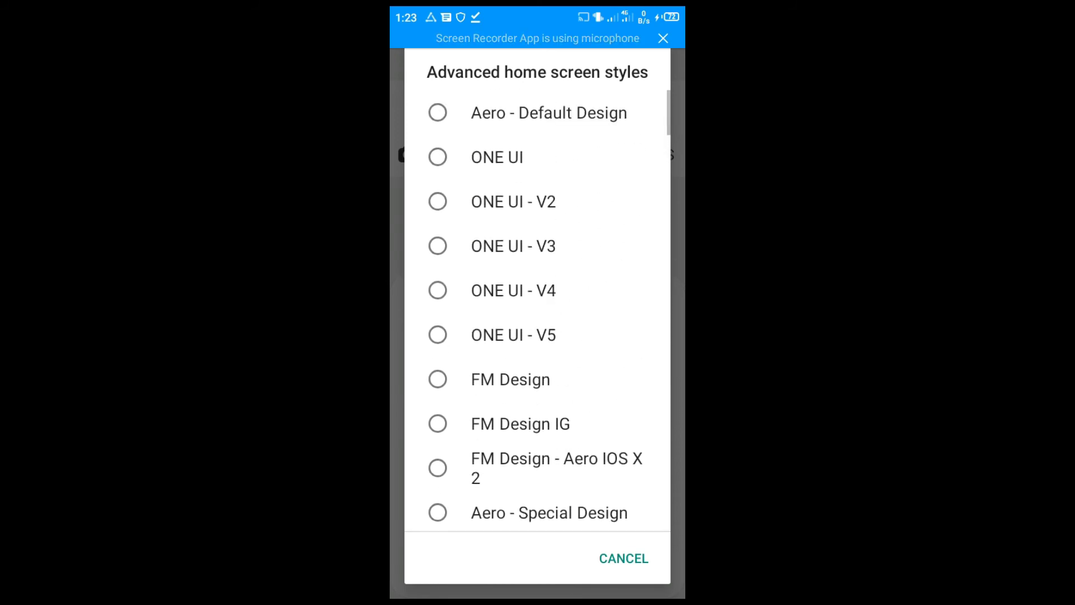
scroll(537, 311, down, 3)
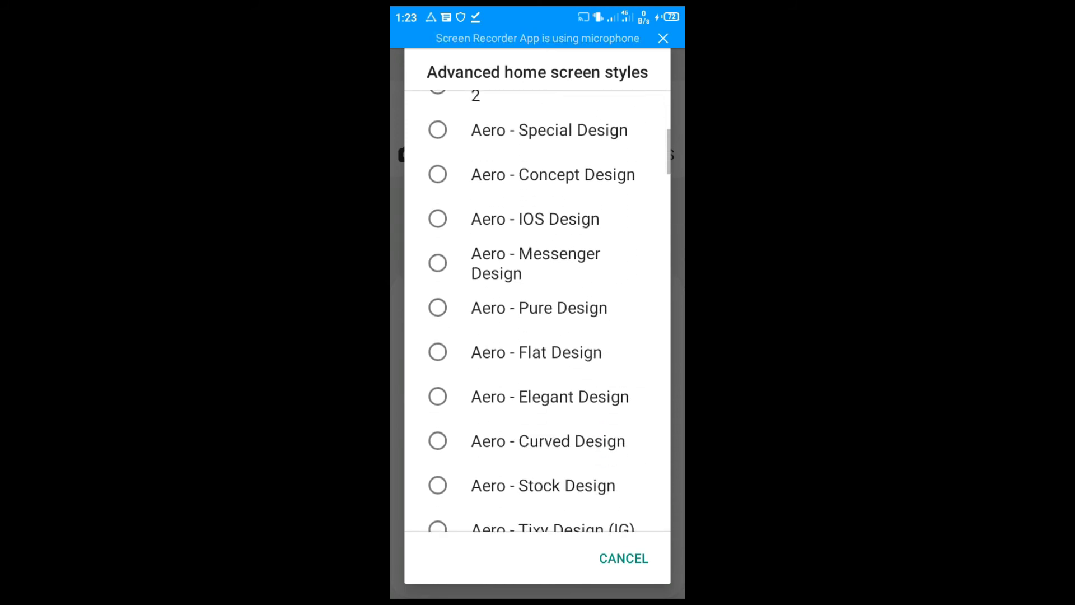
scroll(537, 311, down, 6)
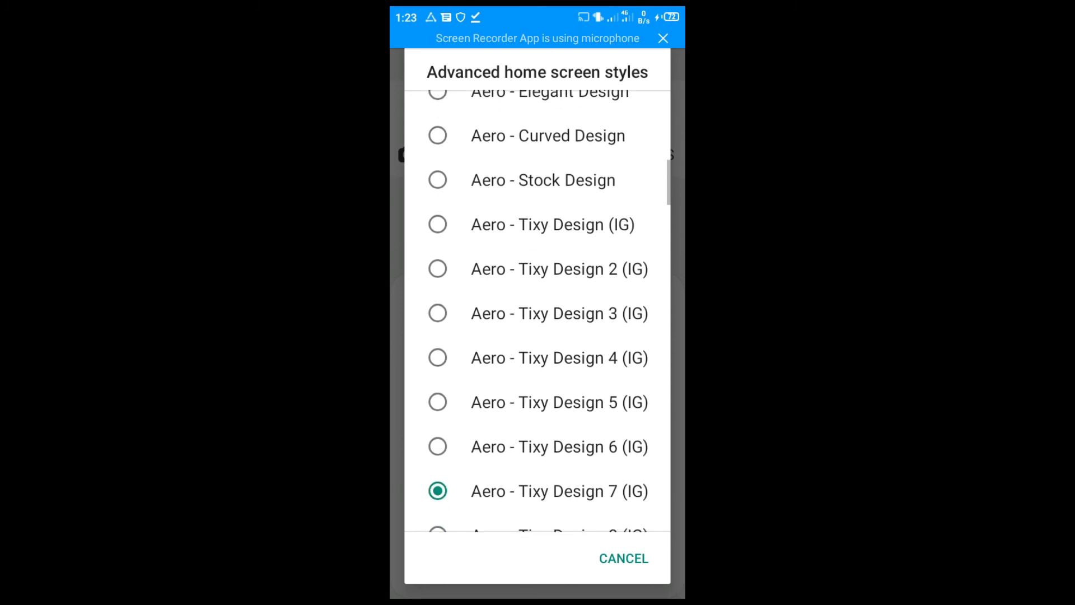
scroll(538, 311, down, 6)
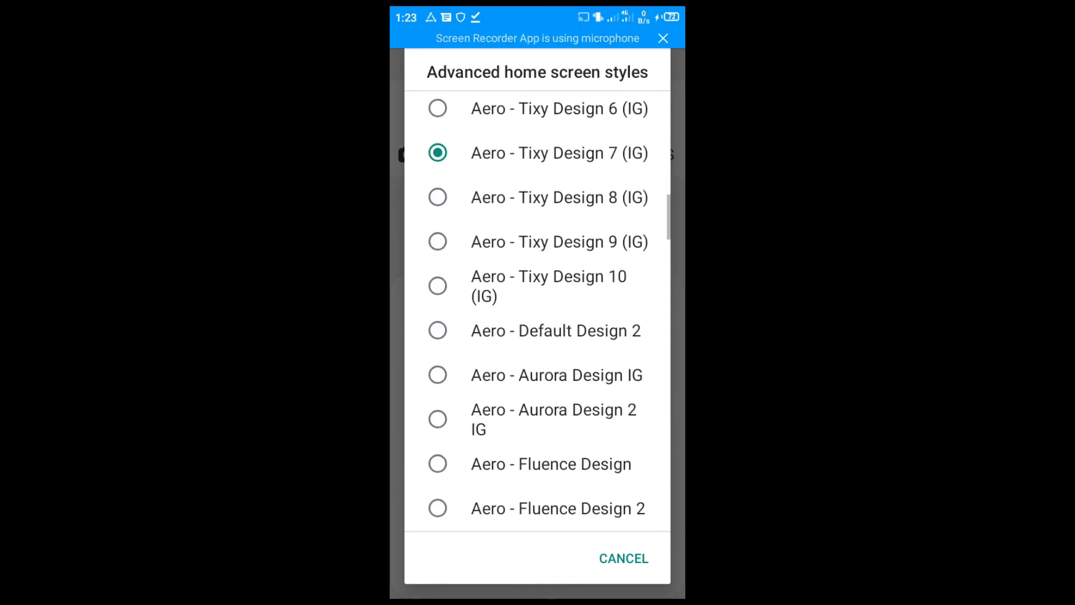
scroll(537, 310, down, 8)
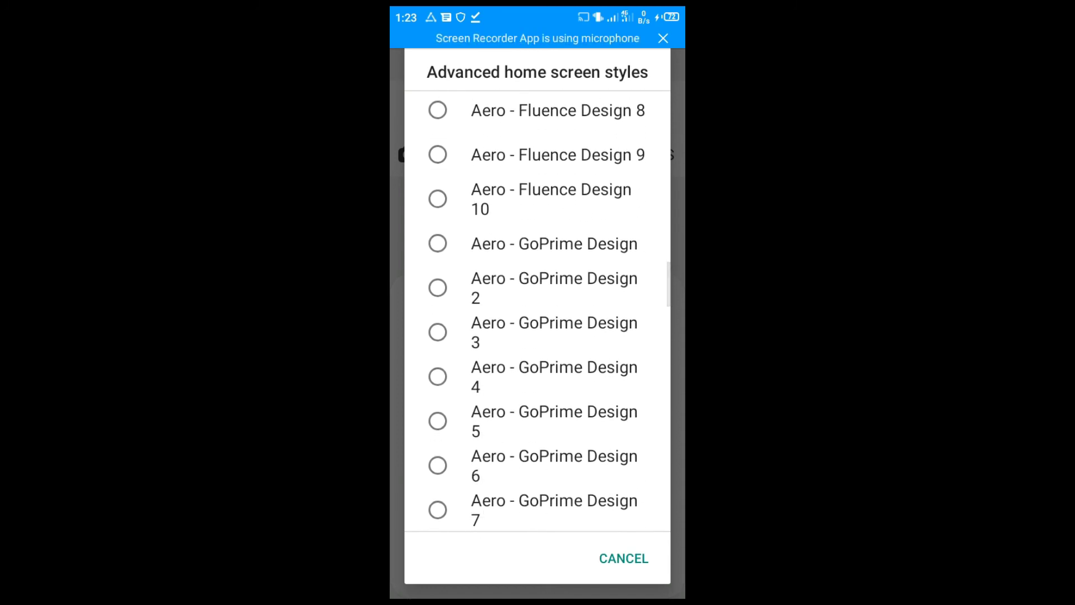
scroll(537, 311, down, 7)
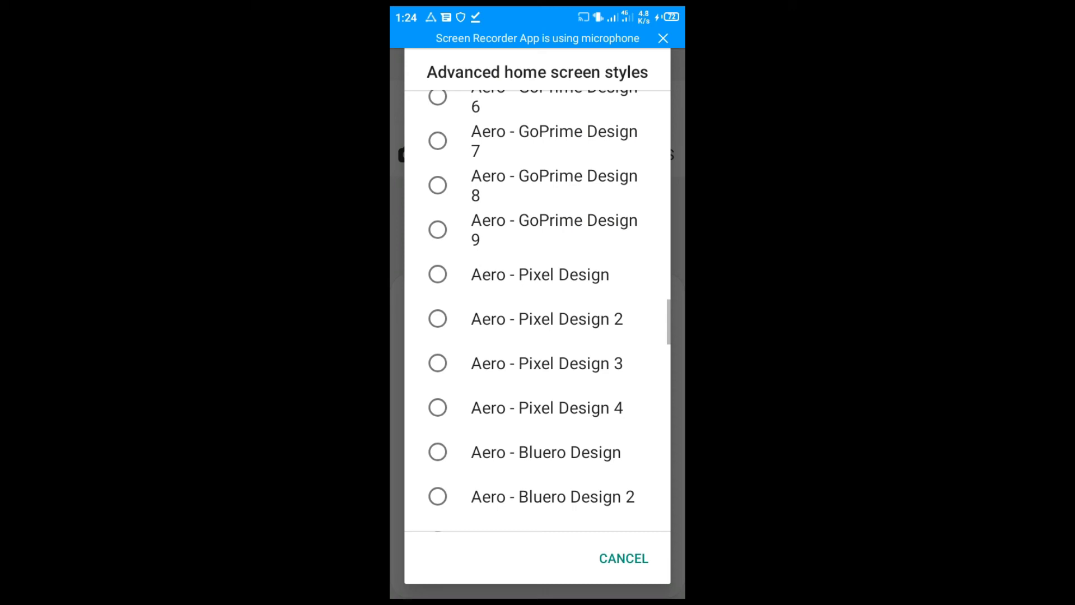
scroll(537, 311, down, 10)
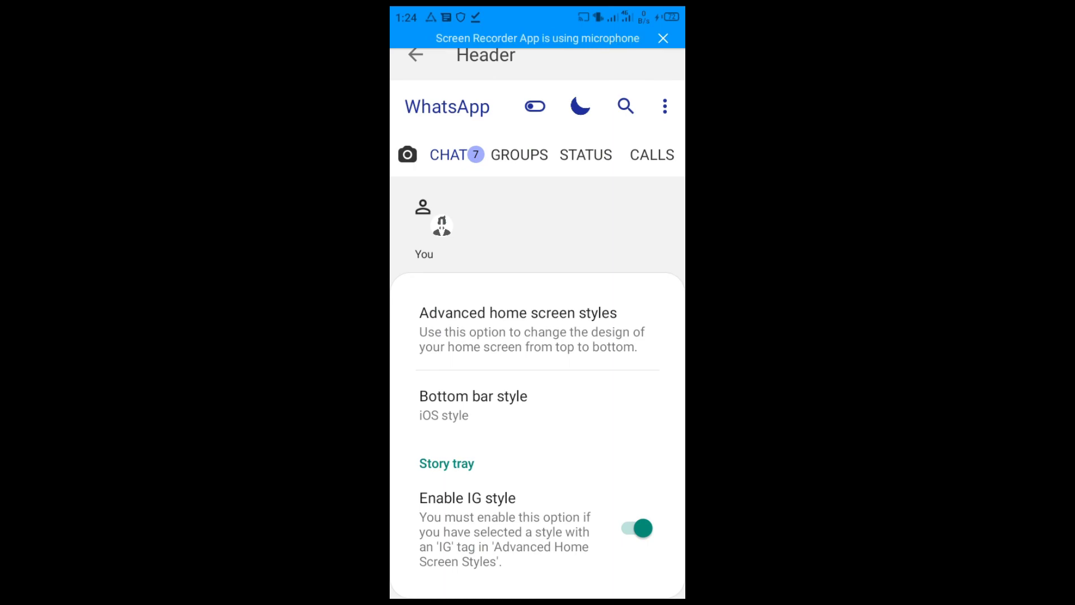
- Back out of settings to the home screen with Chats, Groups, Status and Calls tabs
click(416, 54)
click(416, 54)
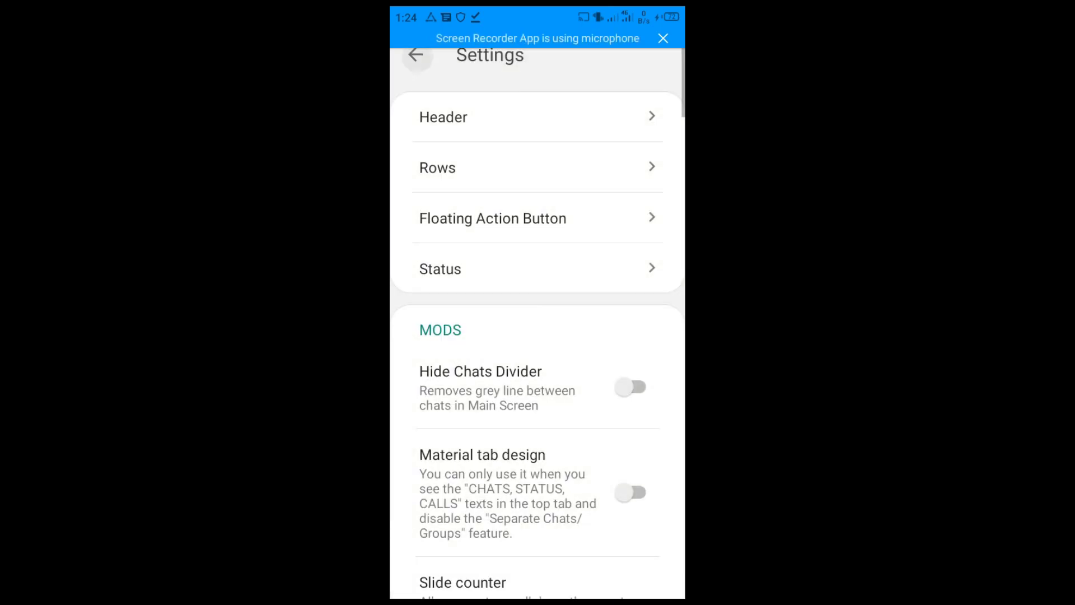
click(416, 54)
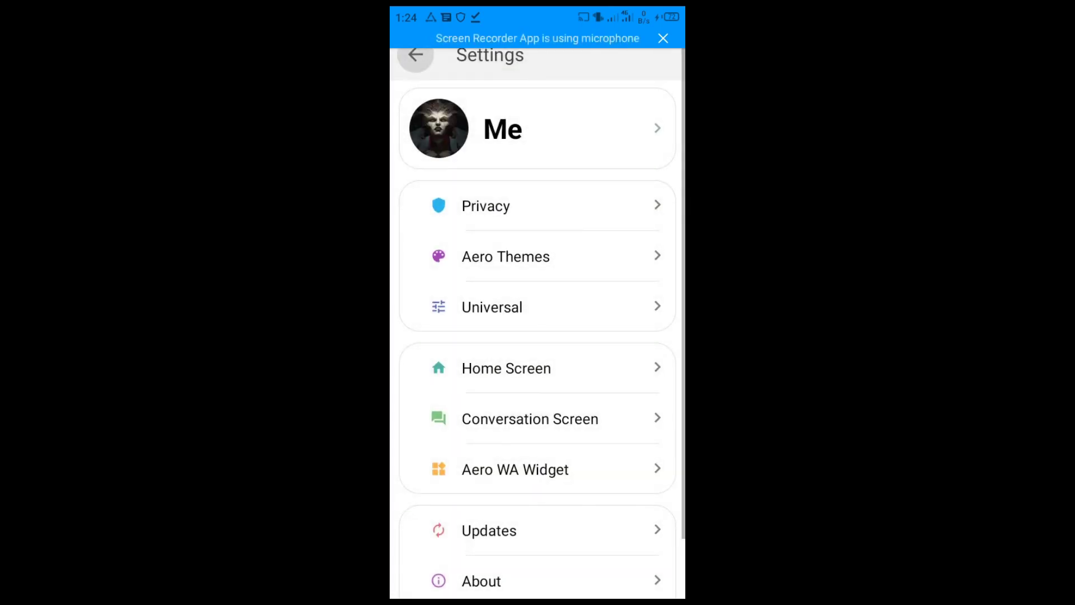
click(415, 54)
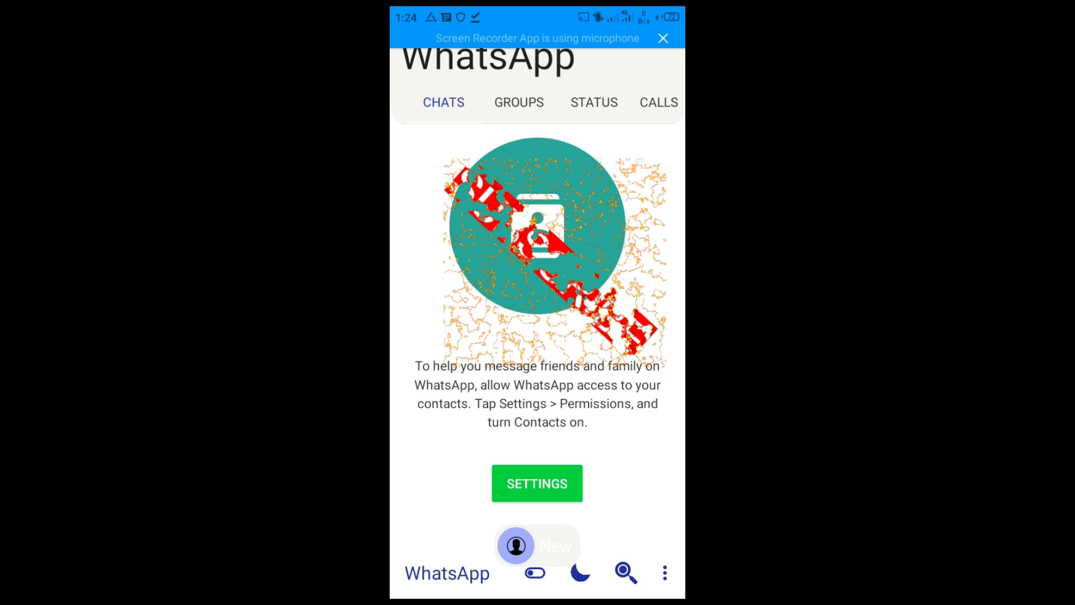
click(518, 102)
click(443, 102)
click(594, 102)
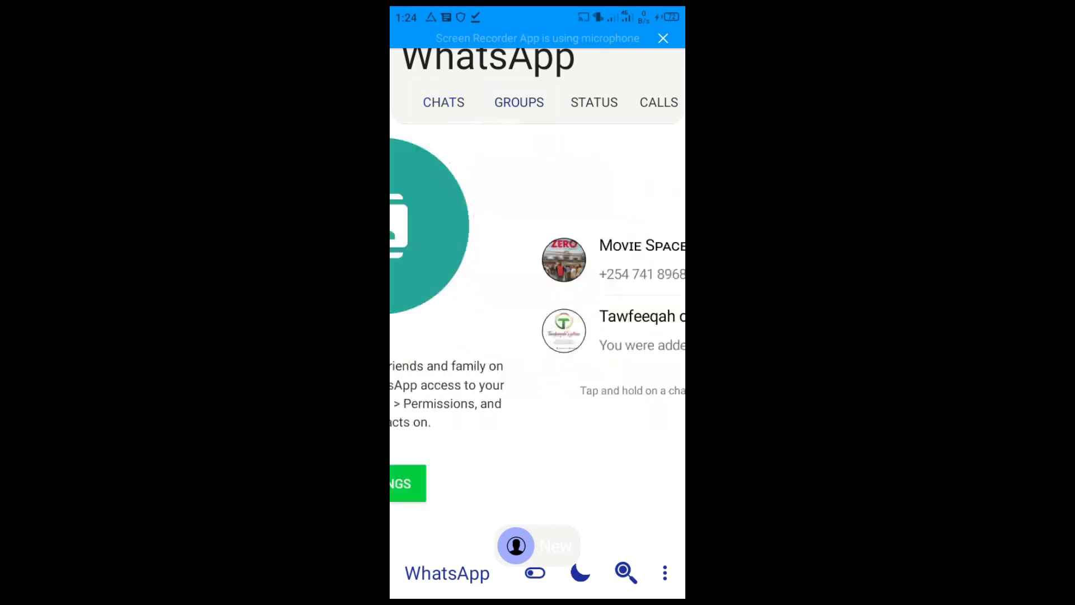
click(658, 102)
click(594, 102)
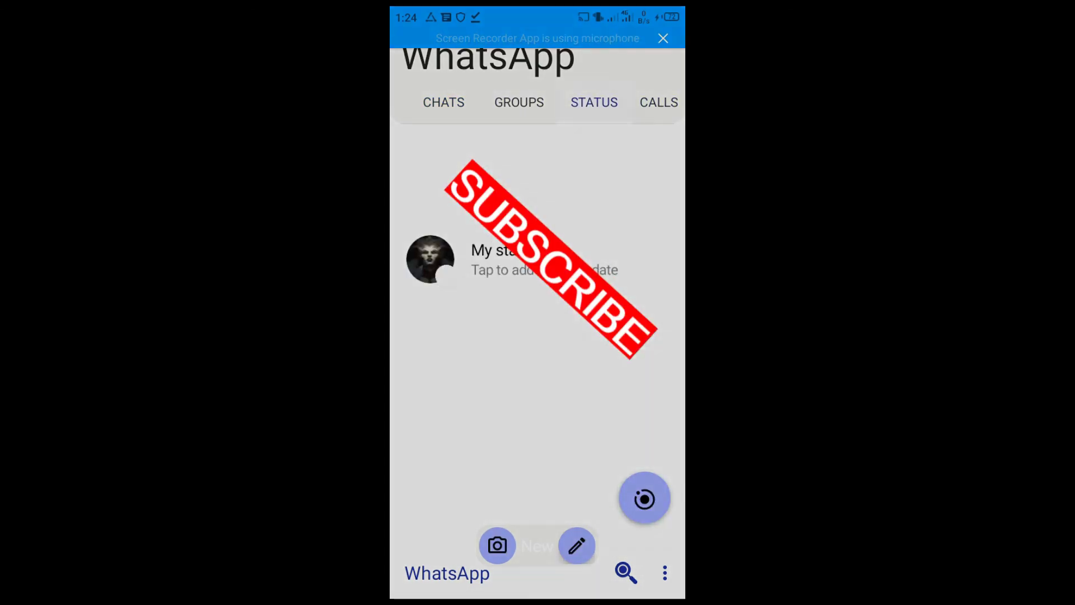
click(519, 102)
click(444, 102)
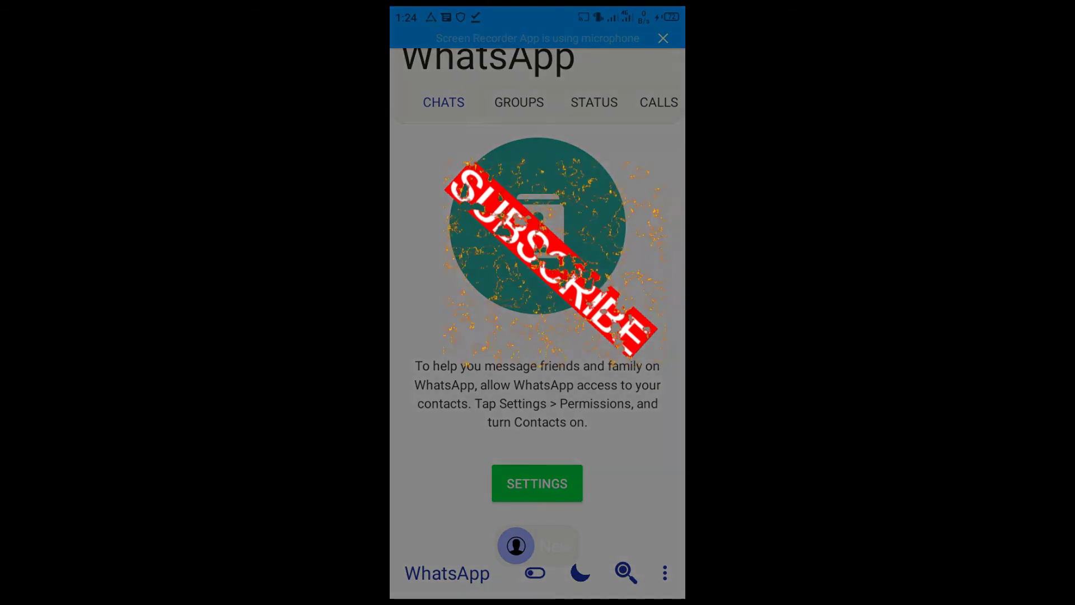